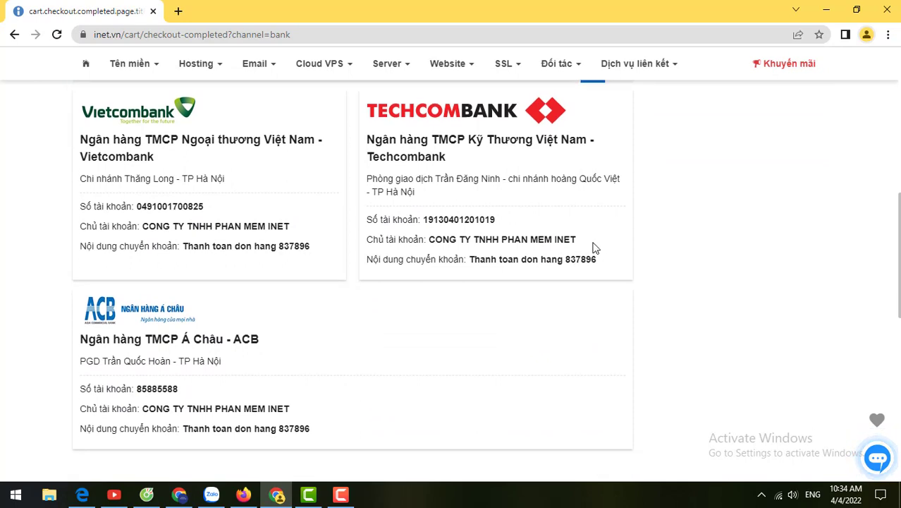
# - Review the Vietcombank transfer details for the order, including the account number and the payment description
pyautogui.moveTo(152, 207); pyautogui.dragTo(204, 225)
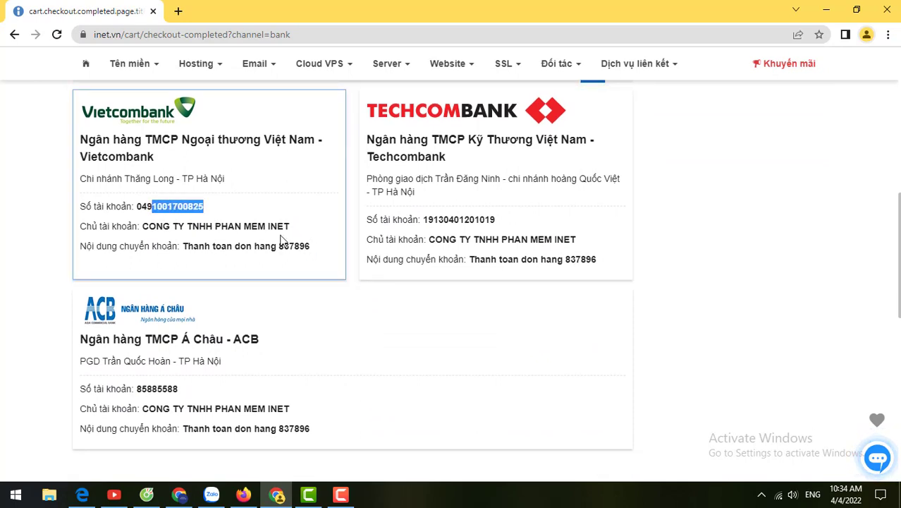
pyautogui.moveTo(79, 246); pyautogui.dragTo(210, 246)
pyautogui.moveTo(323, 248); pyautogui.dragTo(208, 260)
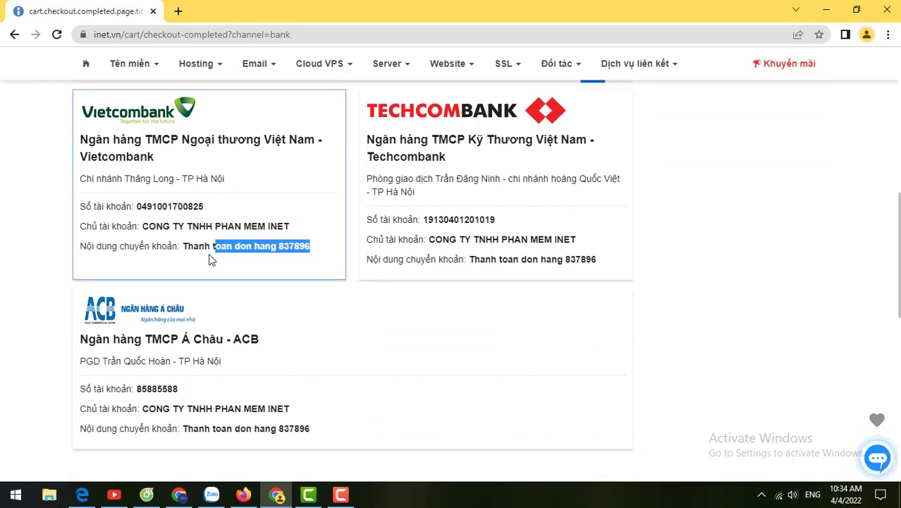
pyautogui.click(178, 221)
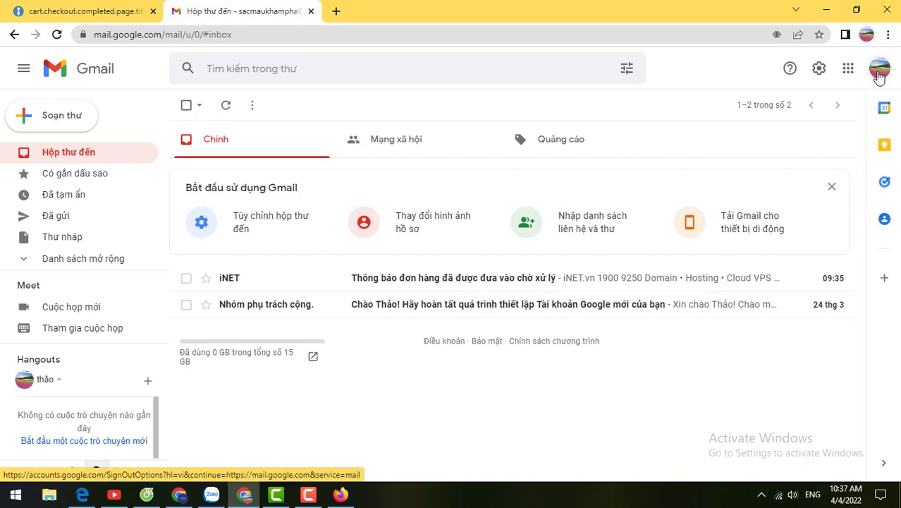
# - Read the iNET email "Thông báo đơn hàng đã được đưa vào chờ xử lý" and return to the inbox
pyautogui.click(489, 281)
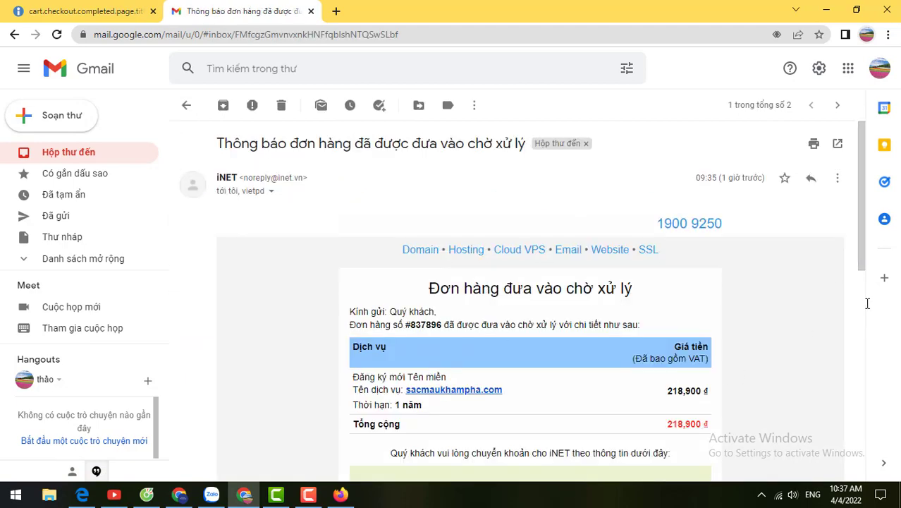
pyautogui.moveTo(862, 204); pyautogui.dragTo(879, 205)
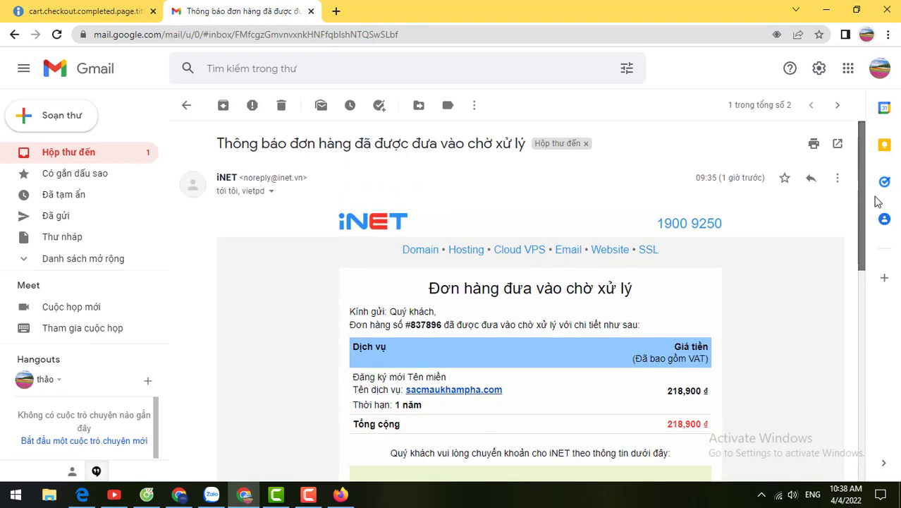
pyautogui.click(124, 162)
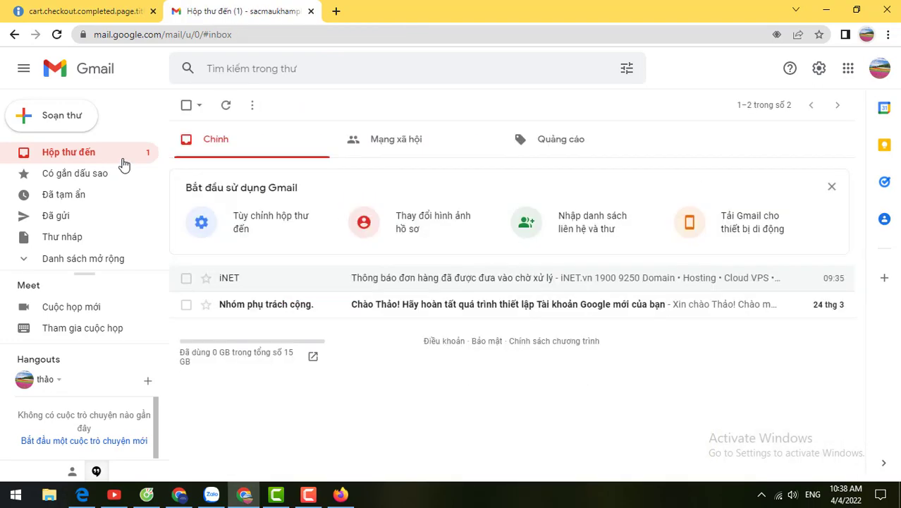
pyautogui.click(308, 497)
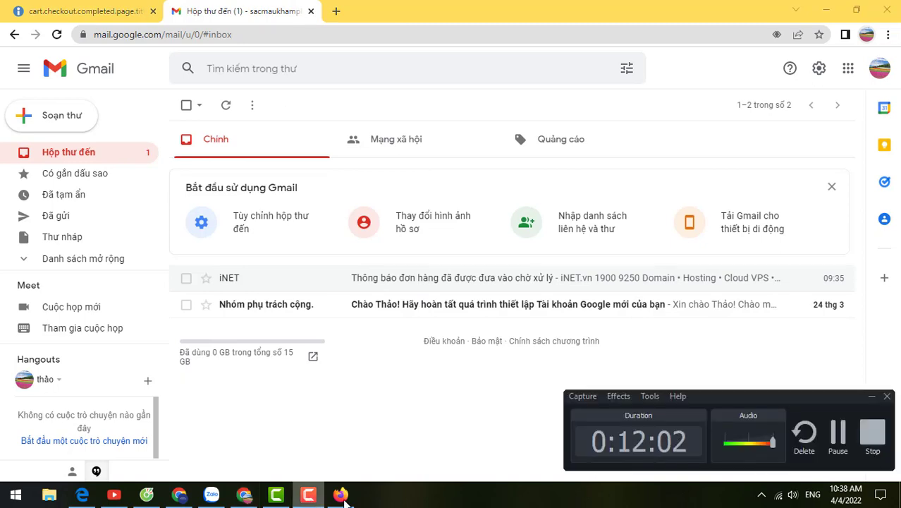
pyautogui.click(836, 437)
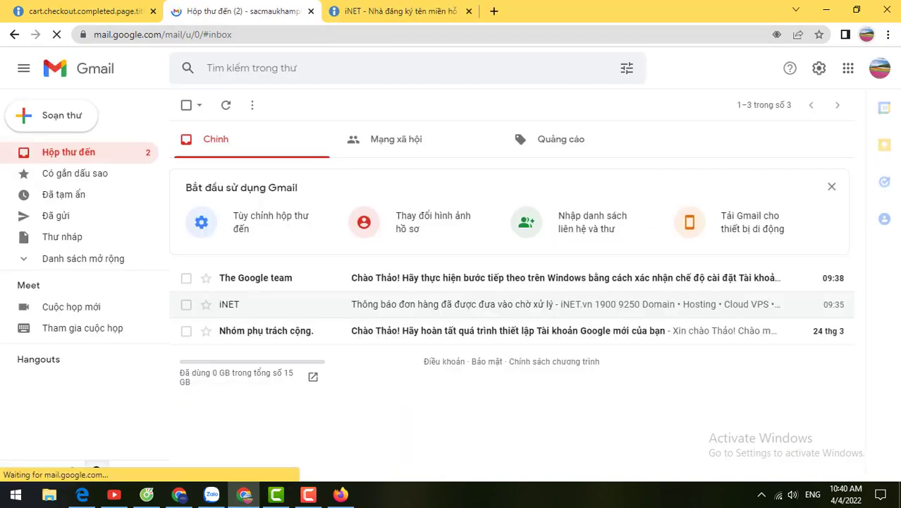
pyautogui.click(308, 496)
pyautogui.click(837, 437)
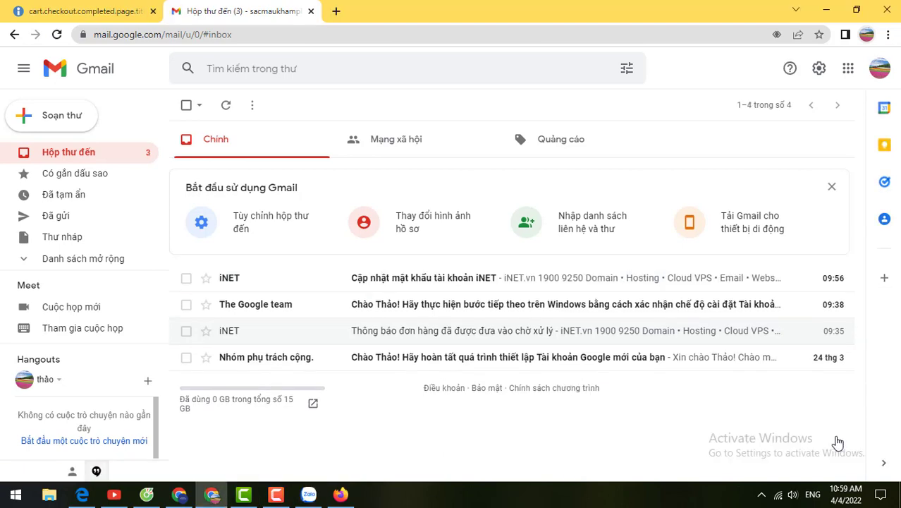
pyautogui.click(276, 496)
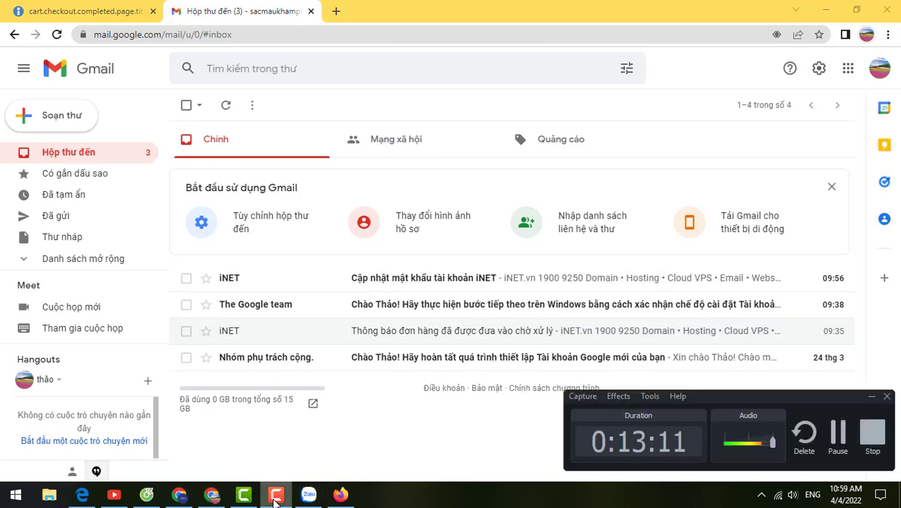
pyautogui.click(276, 495)
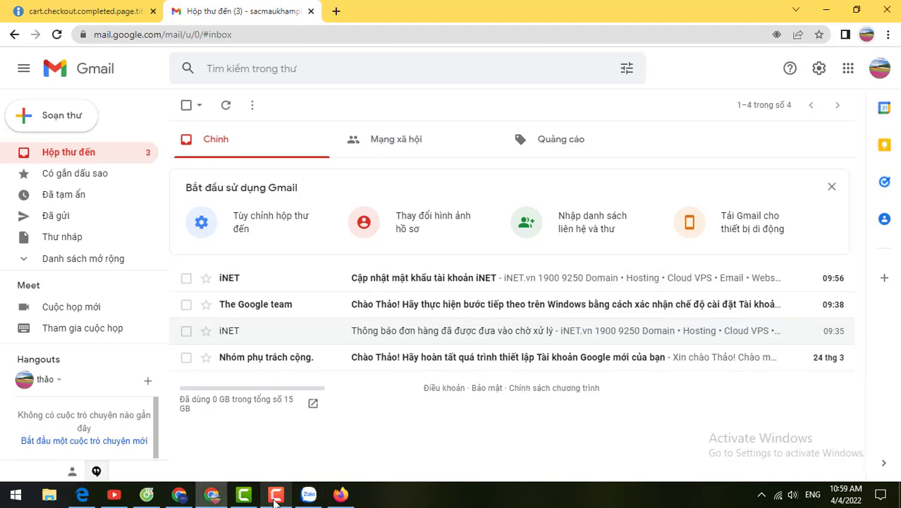
# - Open the iNET email "Cập nhật mật khẩu tài khoản iNET" and follow its "Cập nhật mật khẩu" link
pyautogui.click(395, 285)
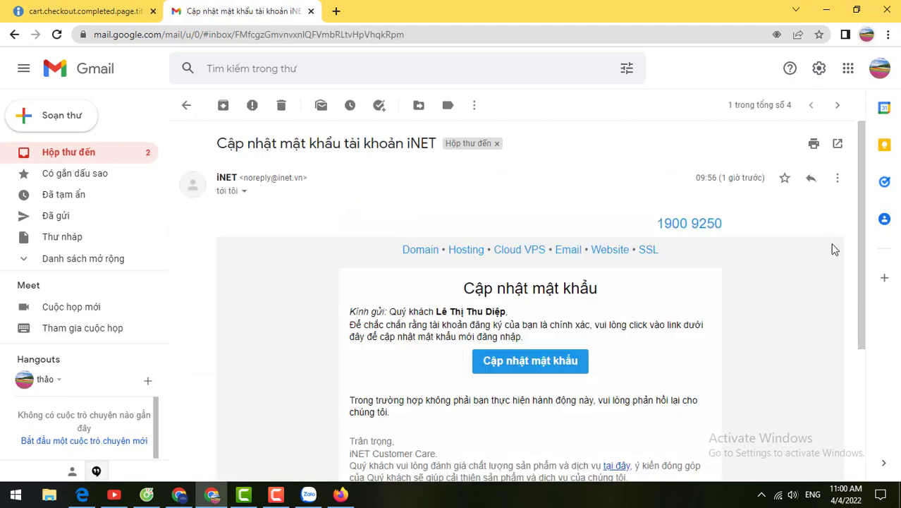
pyautogui.scroll(-2, 850, 254)
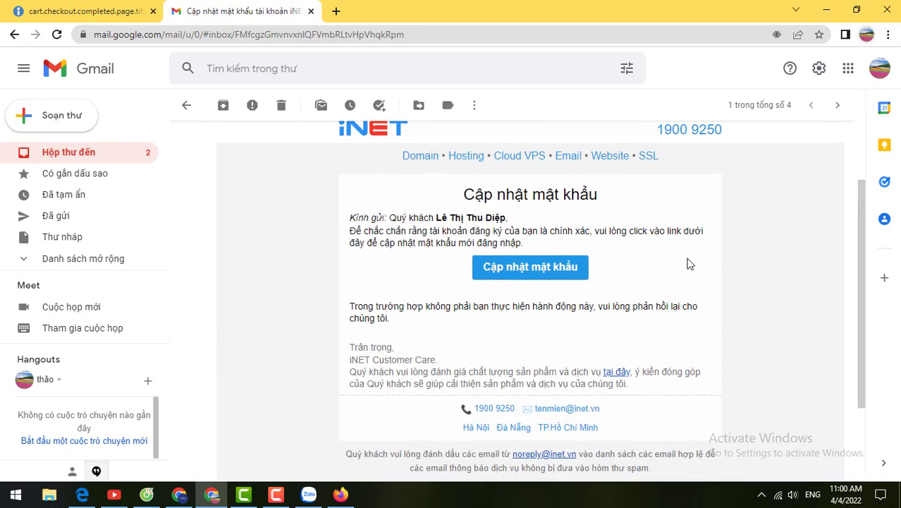
pyautogui.click(532, 277)
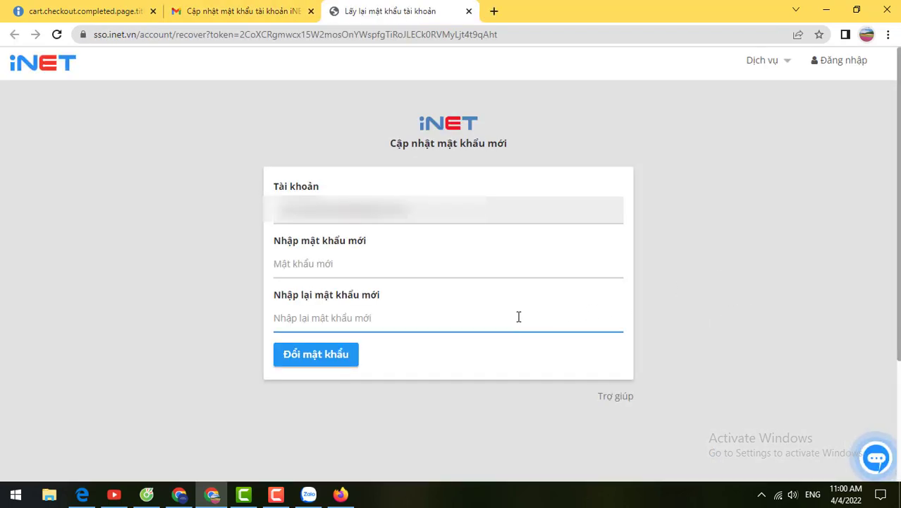
# - Enter the new account password, repeat it in the confirmation field, and submit the password change
pyautogui.click(334, 265)
pyautogui.click(333, 267)
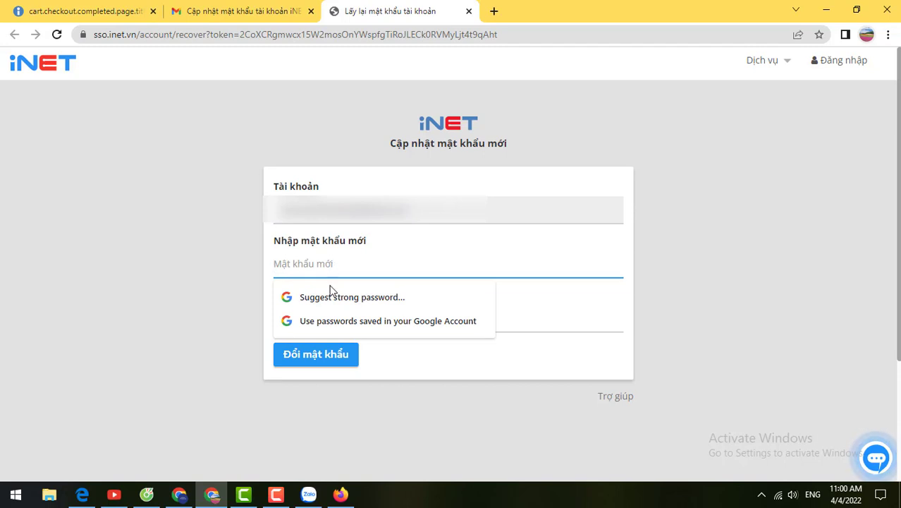
pyautogui.hotkey('ctrl', 'v')
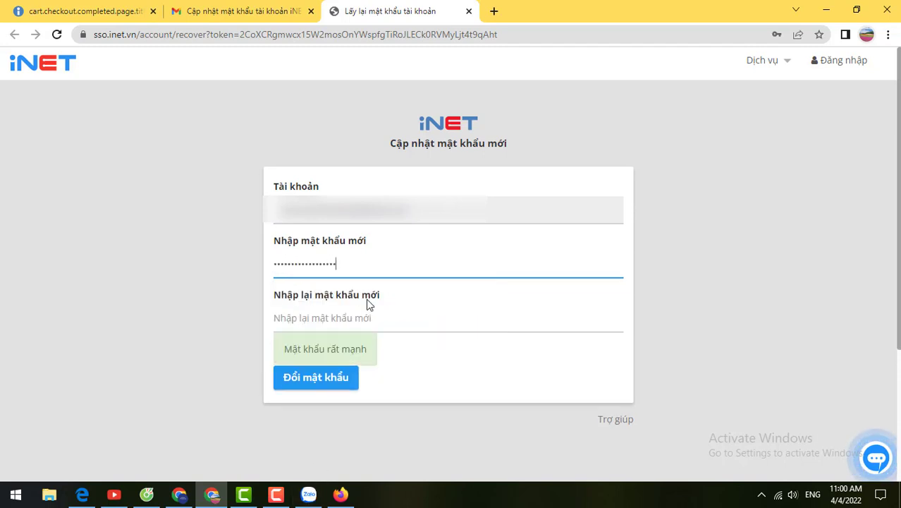
pyautogui.click(326, 316)
pyautogui.hotkey('ctrl', 'v')
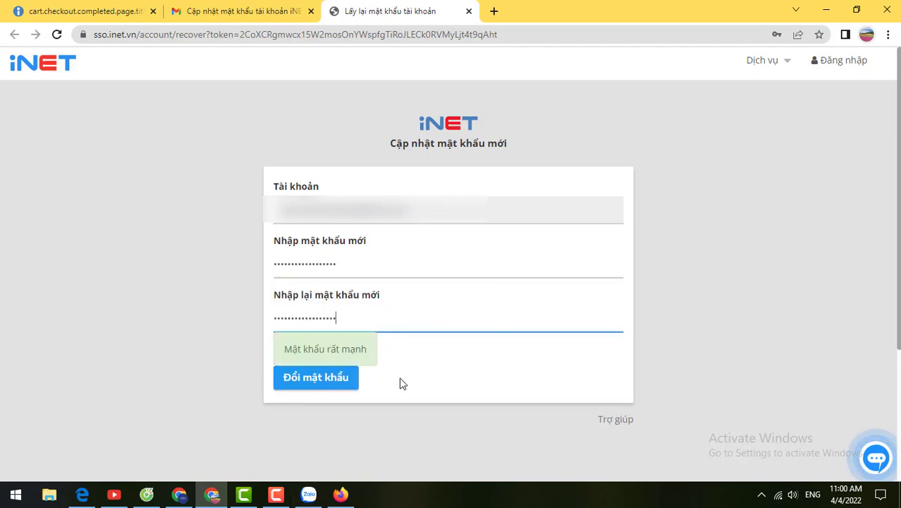
pyautogui.click(337, 385)
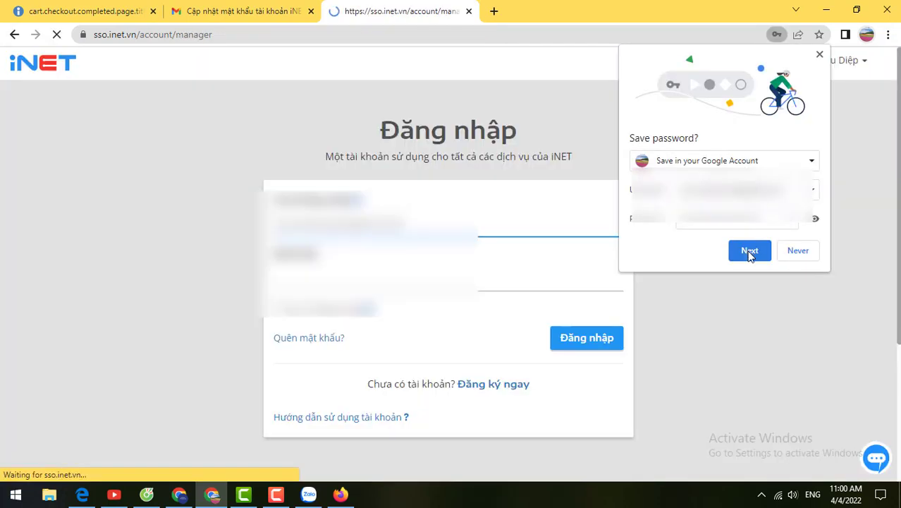
# - Proceed with the browser's save-password offer, but decline using the Google Account to save passwords
pyautogui.click(748, 249)
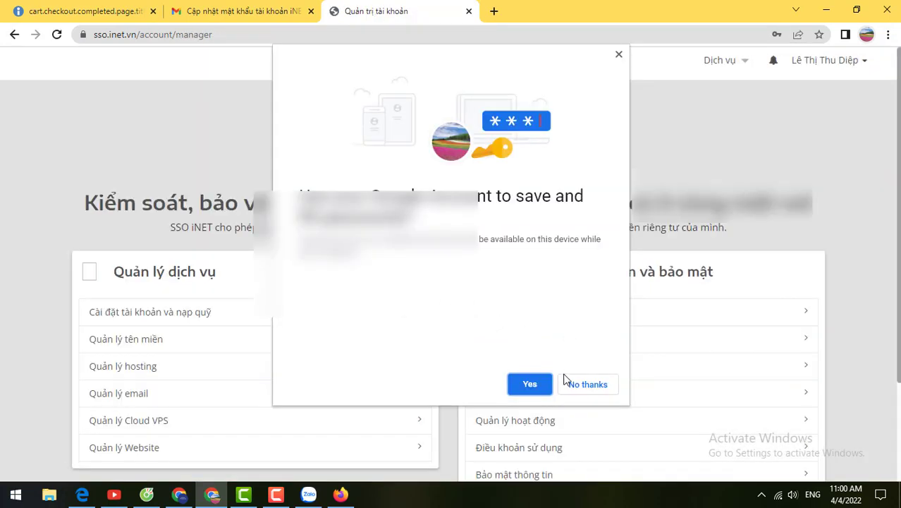
pyautogui.click(579, 392)
pyautogui.click(752, 255)
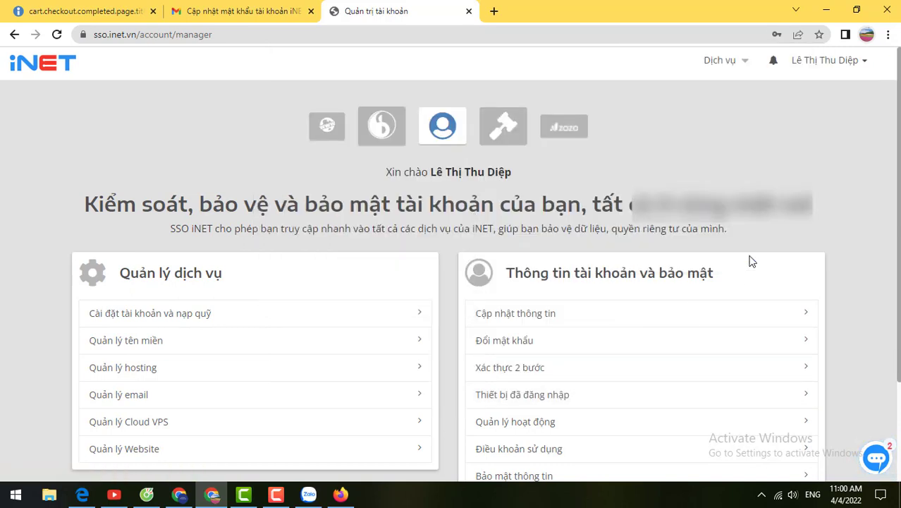
pyautogui.click(850, 61)
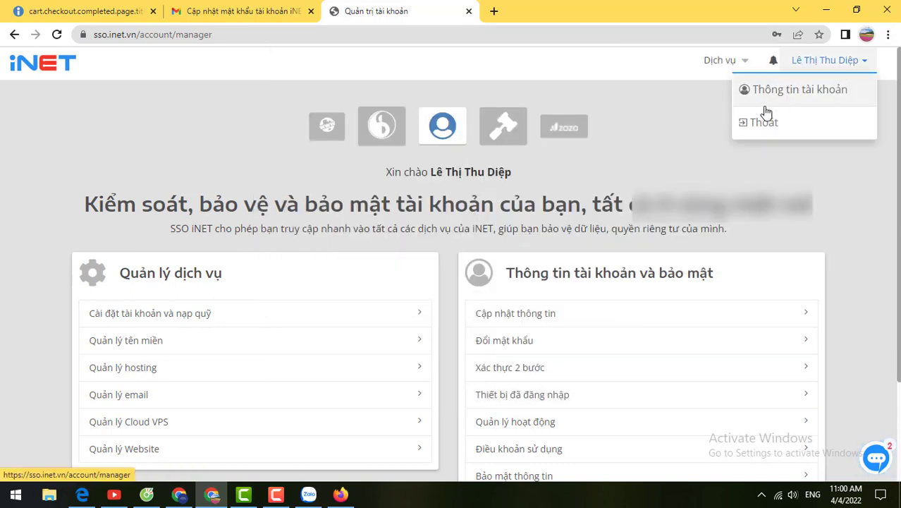
pyautogui.click(631, 141)
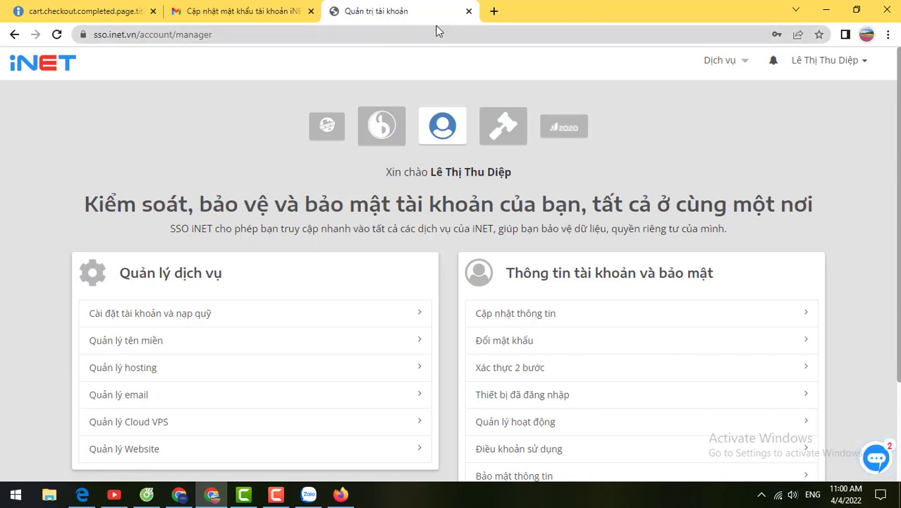
# - Go to inet.vn and open the account's service list (Danh sách dịch vụ)
pyautogui.click(396, 31)
pyautogui.write('inet.vn')
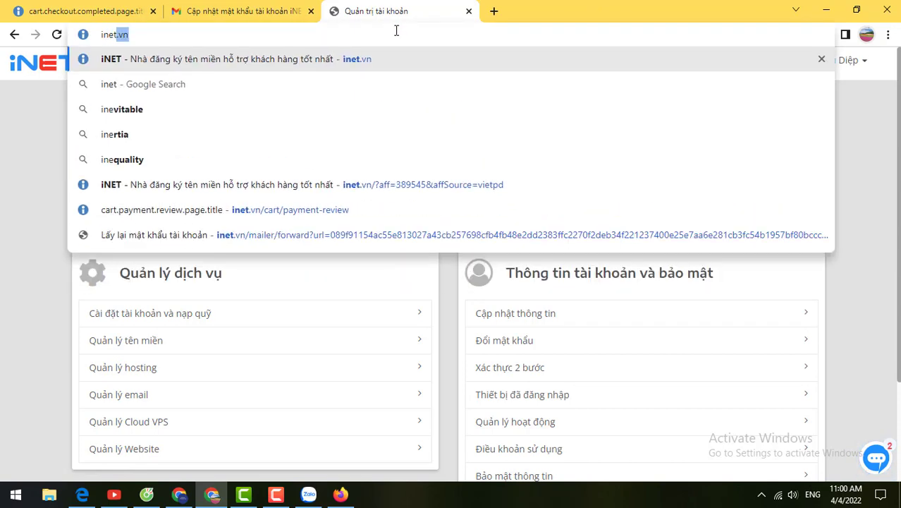
pyautogui.press('Return')
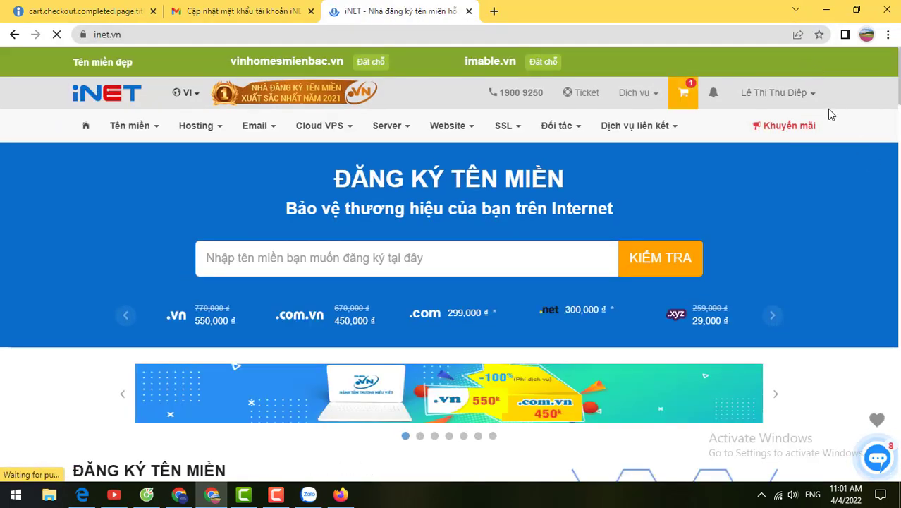
pyautogui.click(812, 99)
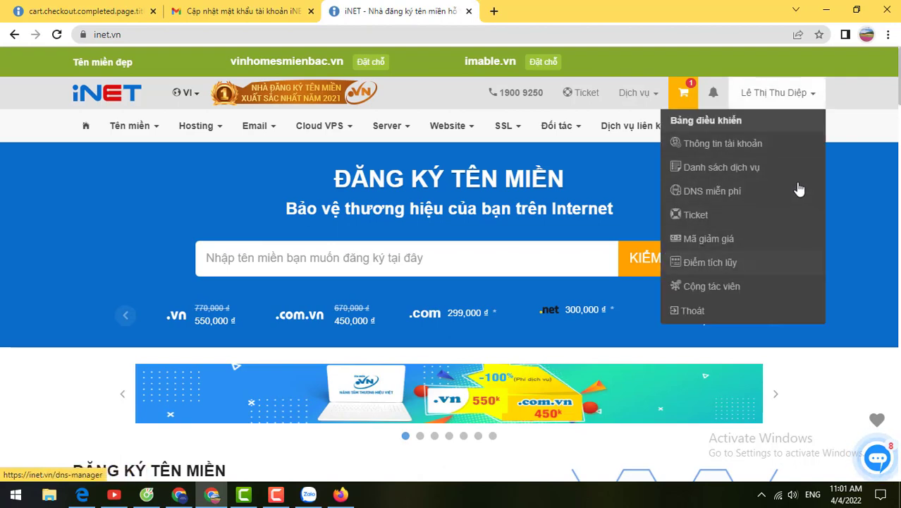
pyautogui.click(722, 173)
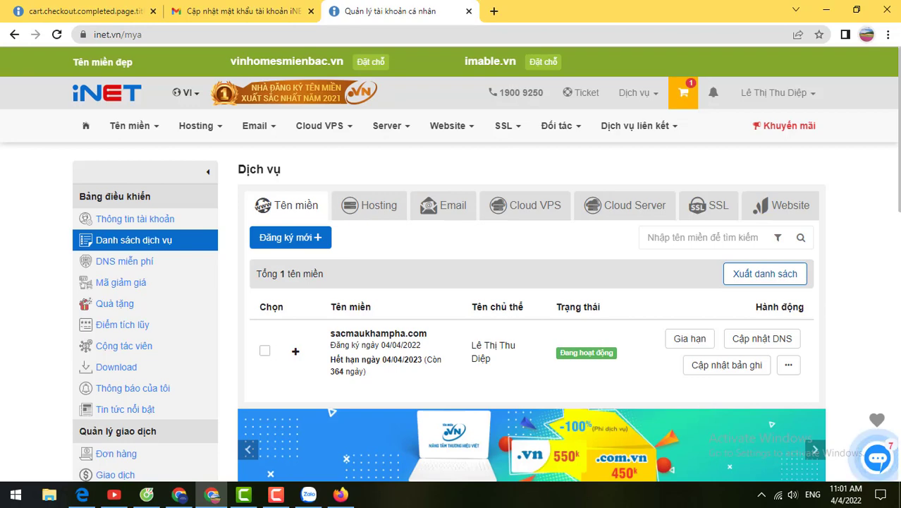
# - Examine the sacmaukhampha.com entry in the domain list, including its registration, expiry and status
pyautogui.scroll(-2, 451, 282)
pyautogui.scroll(-1, 450, 282)
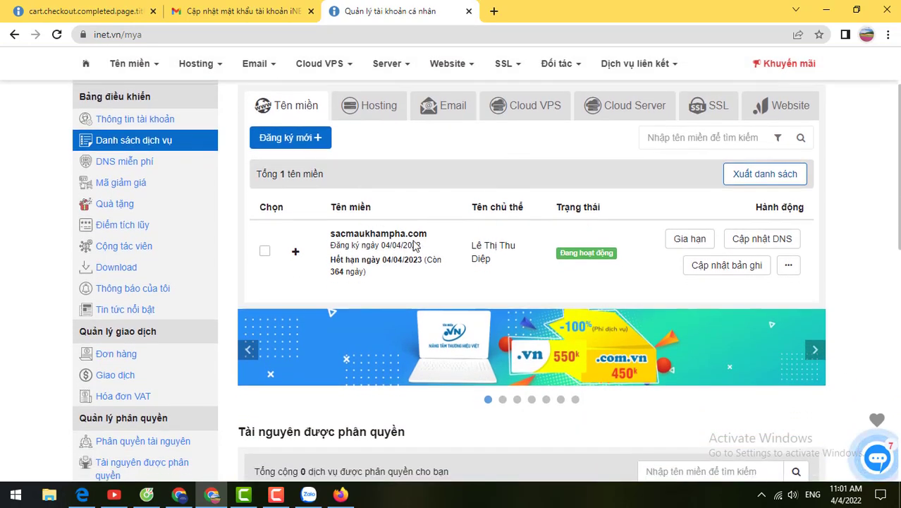
pyautogui.moveTo(408, 234); pyautogui.dragTo(341, 233)
pyautogui.scroll(1, 895, 220)
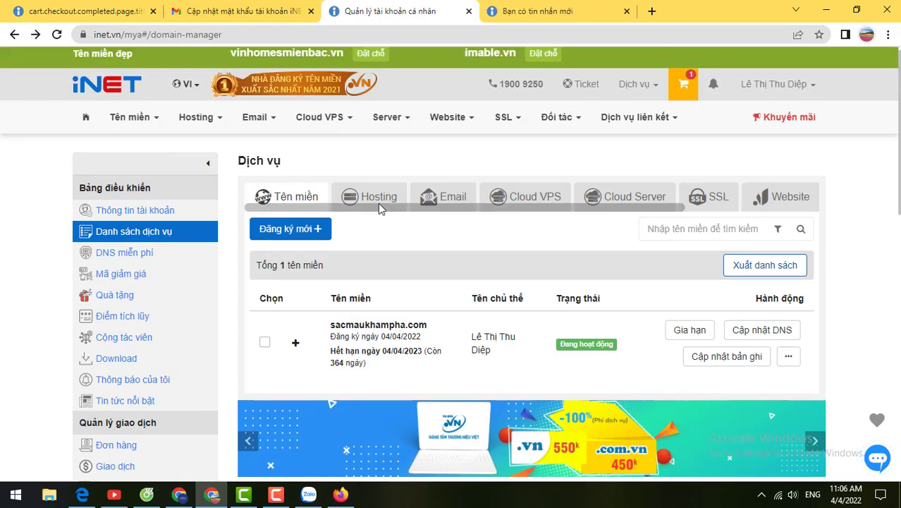
# - Check the account's Hosting services and return to the Tên miền list
pyautogui.click(378, 200)
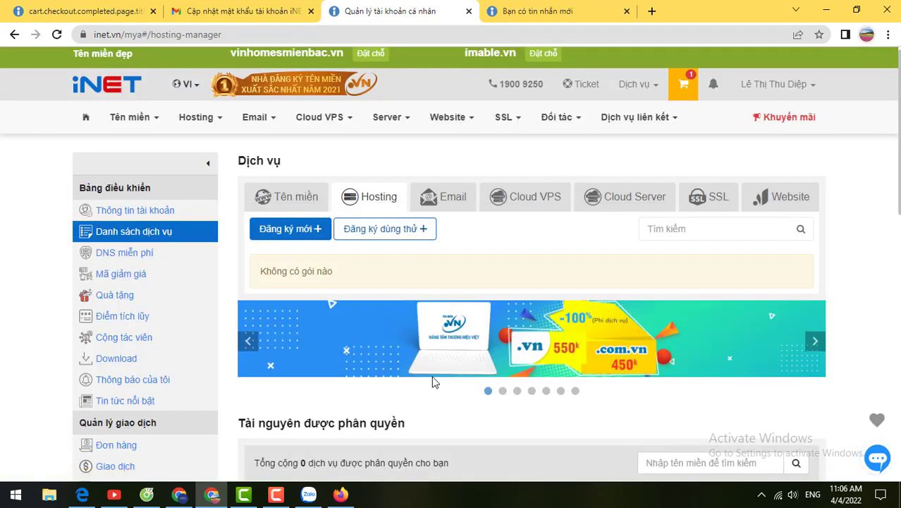
pyautogui.click(289, 200)
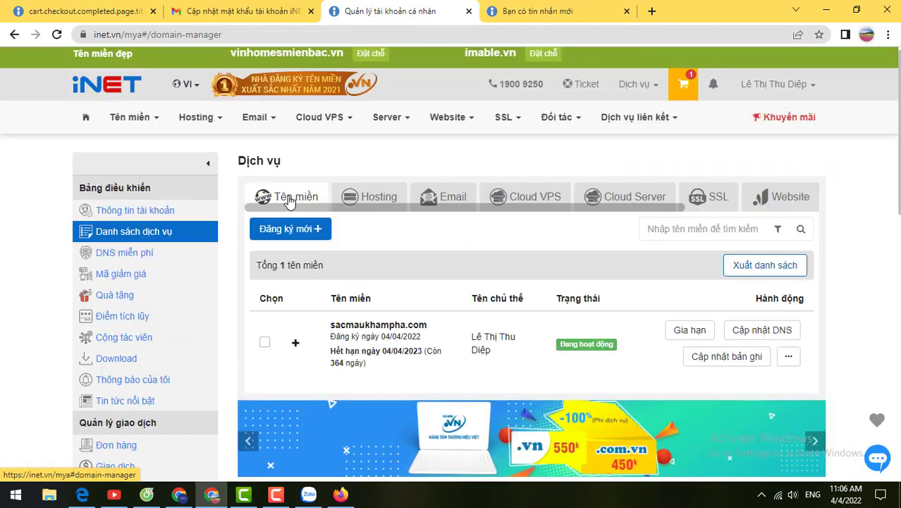
pyautogui.click(380, 197)
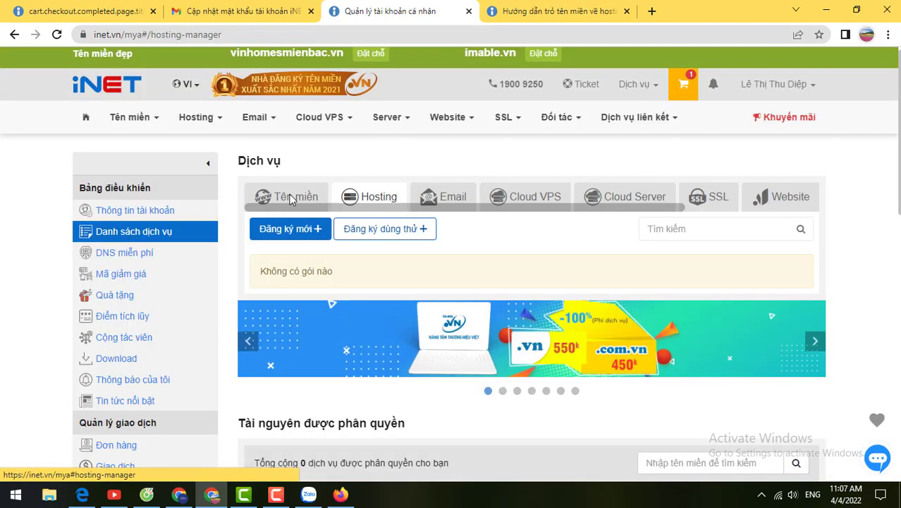
pyautogui.click(291, 200)
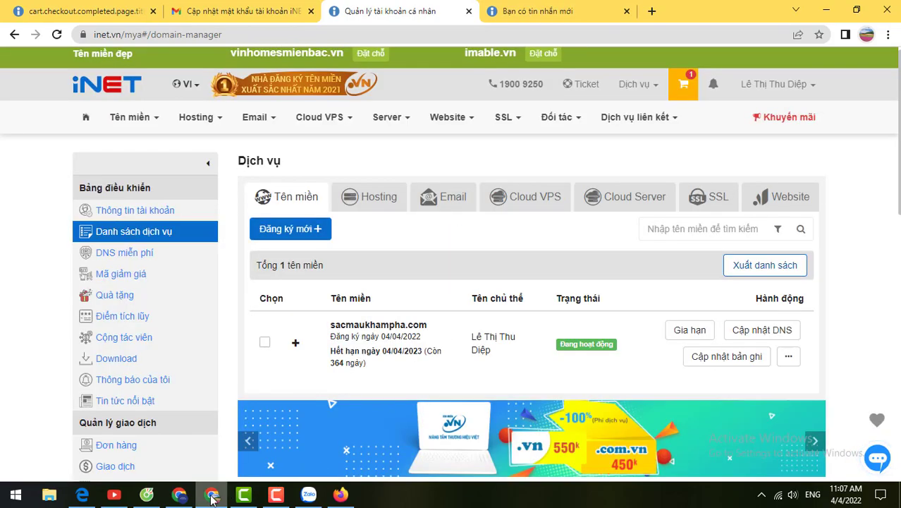
# - Switch to the other Chrome profile's iNET account, view its Hosting services, and return to the sacmaukhampha.com account
pyautogui.click(212, 497)
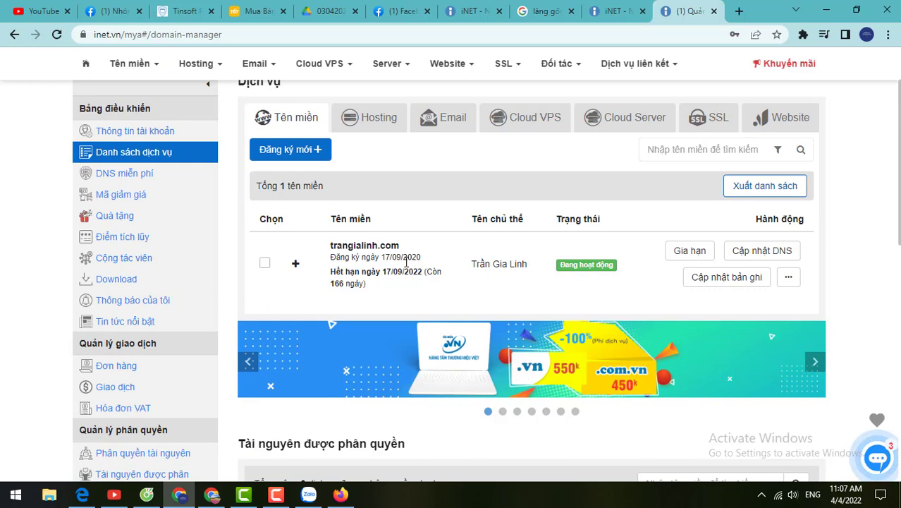
pyautogui.click(374, 121)
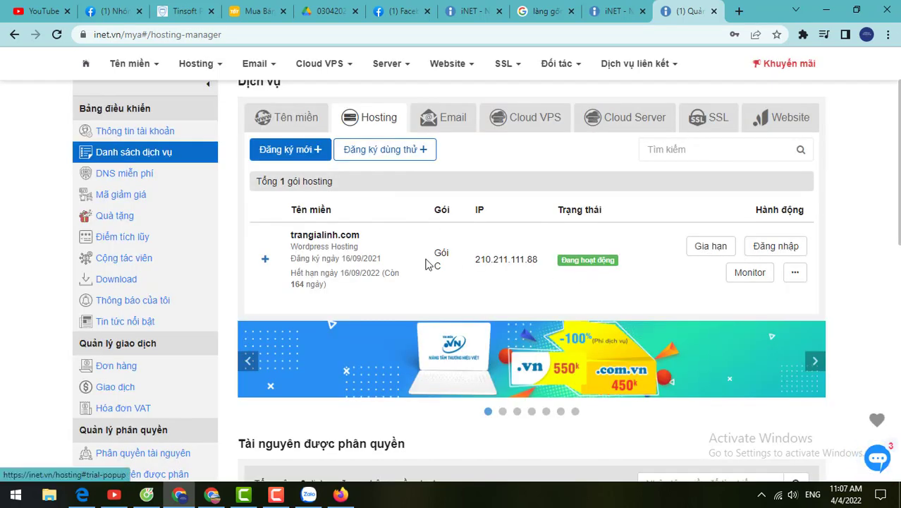
pyautogui.click(211, 496)
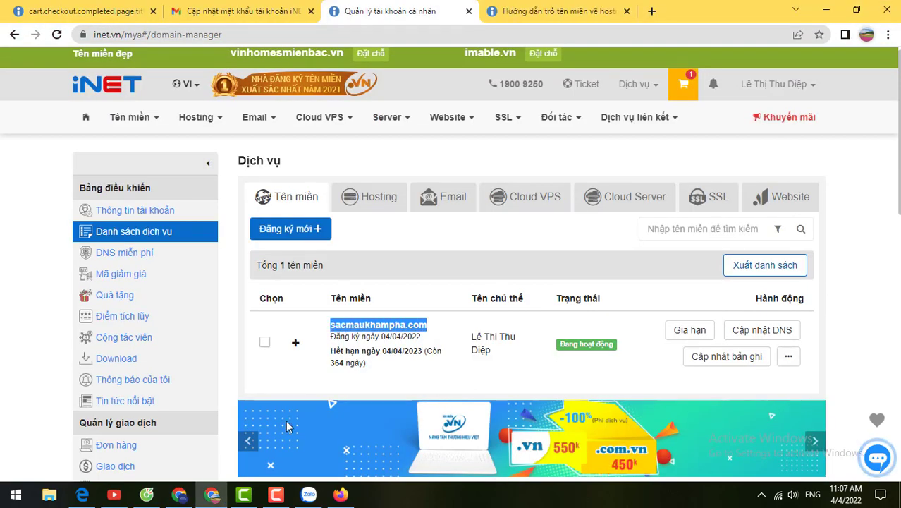
# - Switch to the other Chrome profile to check the trangialinh.com hosting's IP address, and return to the sacmaukhampha.com account
pyautogui.click(181, 495)
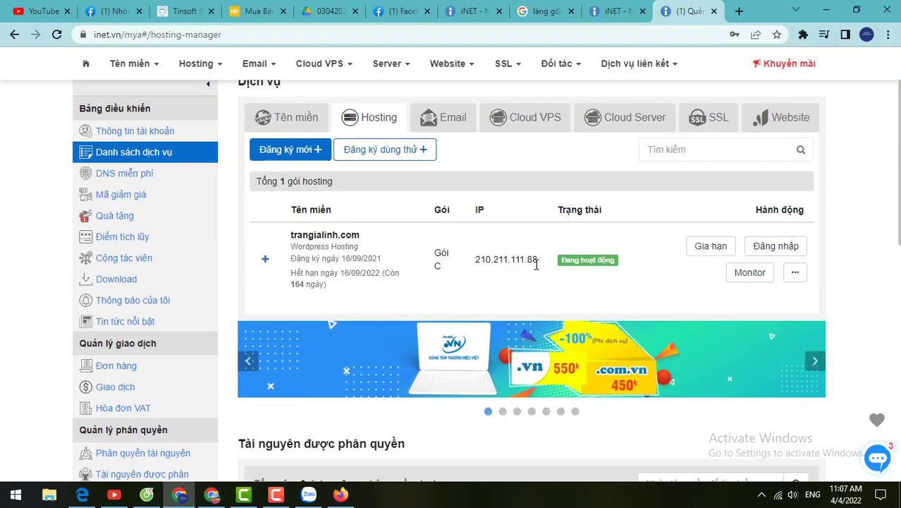
pyautogui.moveTo(542, 262); pyautogui.dragTo(483, 259)
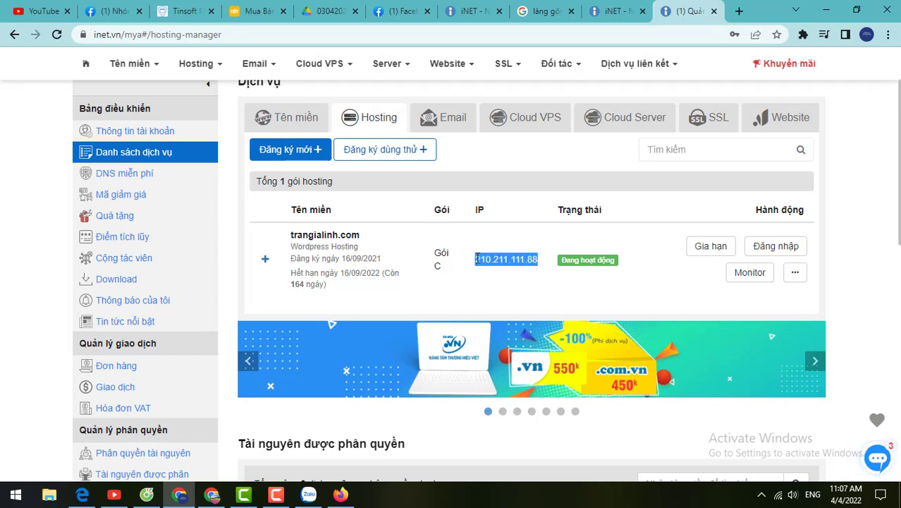
pyautogui.click(491, 258)
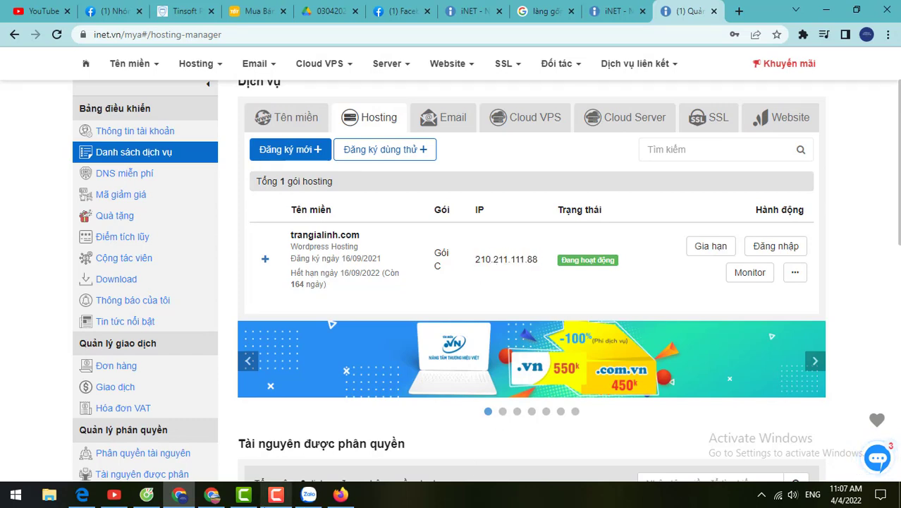
pyautogui.click(212, 494)
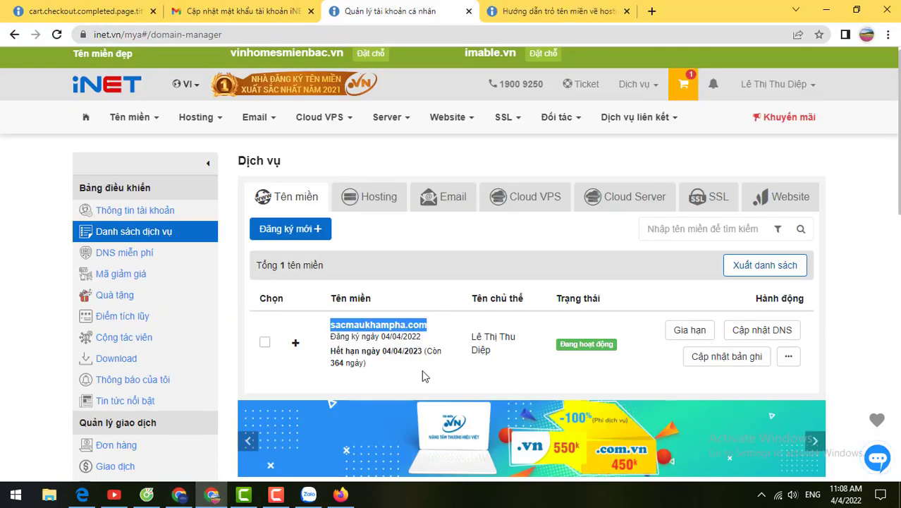
# - Open the record update page (Cập nhật bản ghi) for sacmaukhampha.com and add an A (IP Address) record named @
pyautogui.click(700, 356)
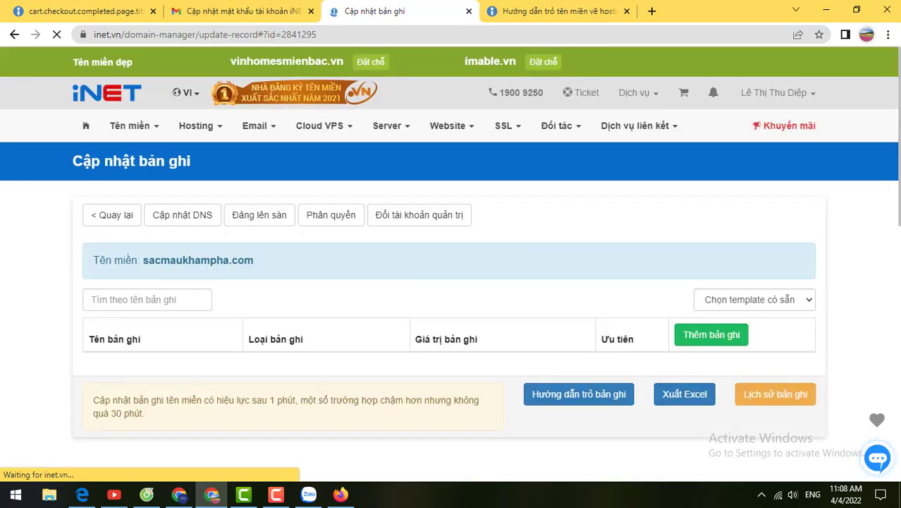
pyautogui.scroll(-1, 883, 167)
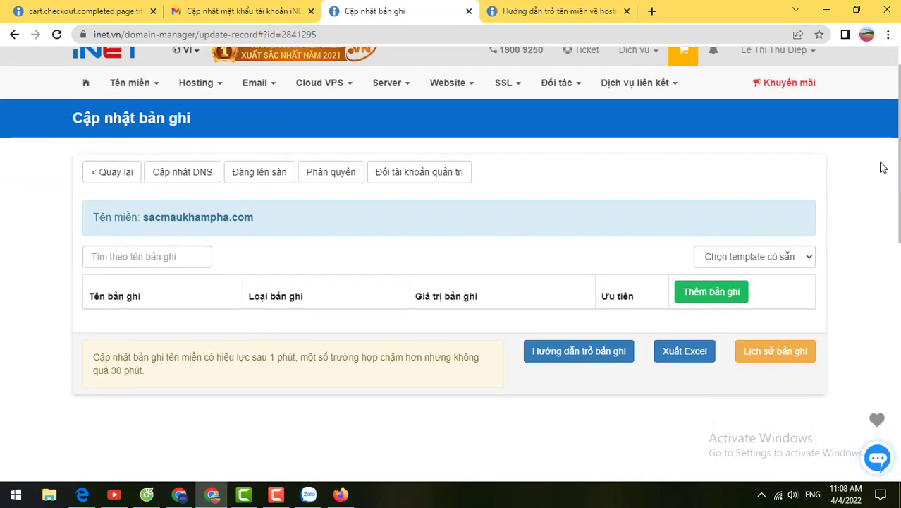
pyautogui.click(722, 303)
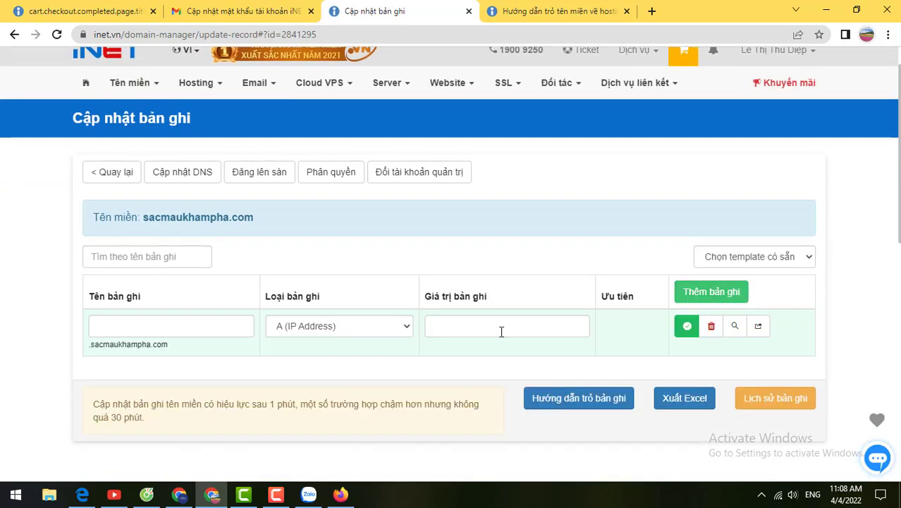
pyautogui.click(196, 328)
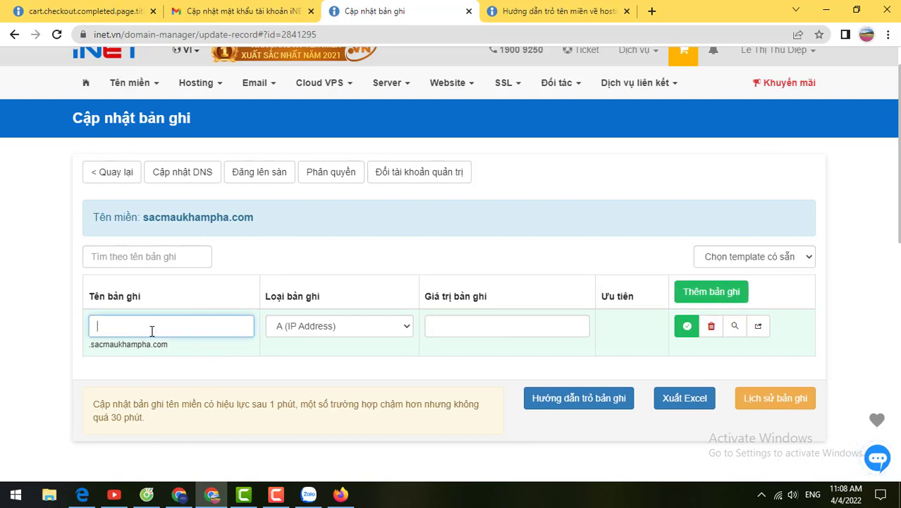
pyautogui.write('@')
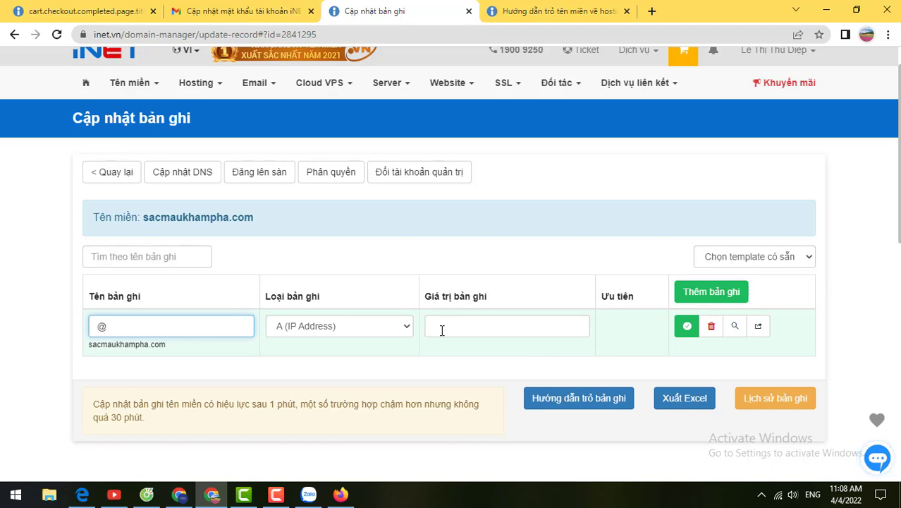
# - Copy the hosting IP 210.211.111.88 from the other profile's account into the @ record's value and save the record
pyautogui.click(441, 327)
pyautogui.hotkey('alt', 'Tab')
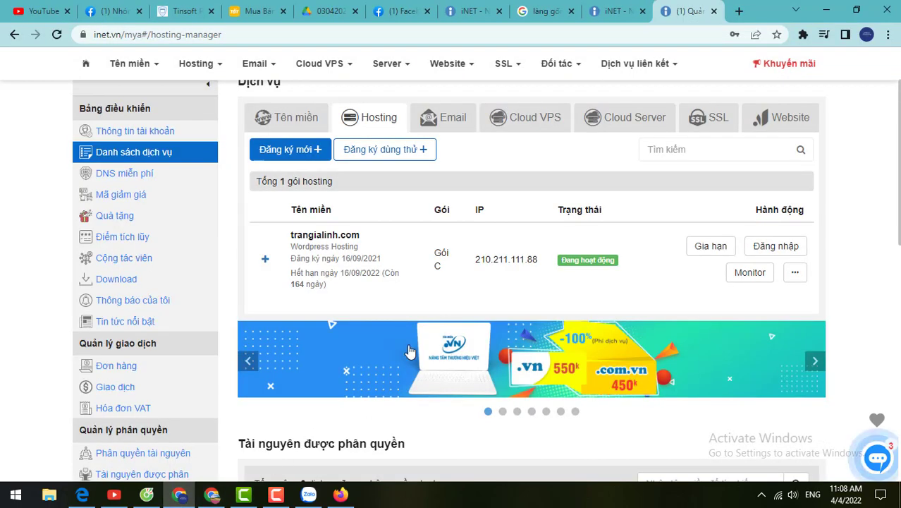
pyautogui.moveTo(545, 264); pyautogui.dragTo(473, 260)
pyautogui.hotkey('ctrl', 'c')
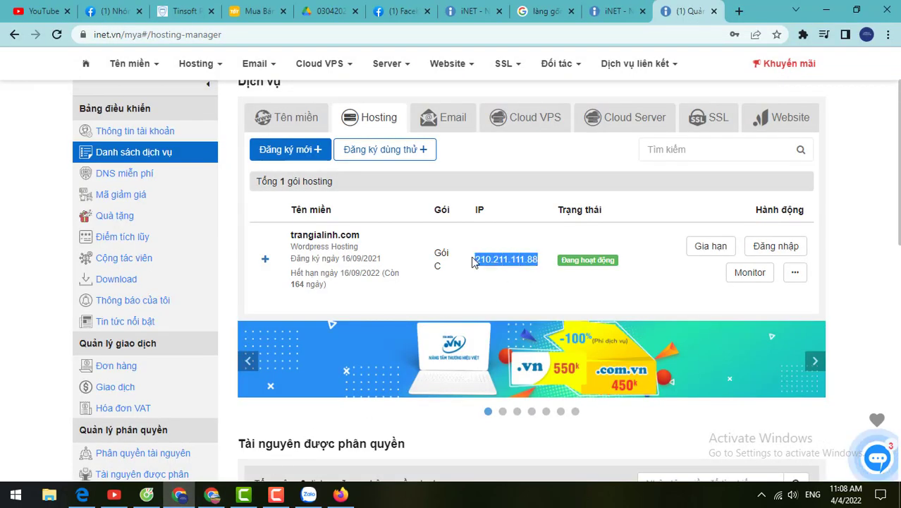
pyautogui.click(212, 493)
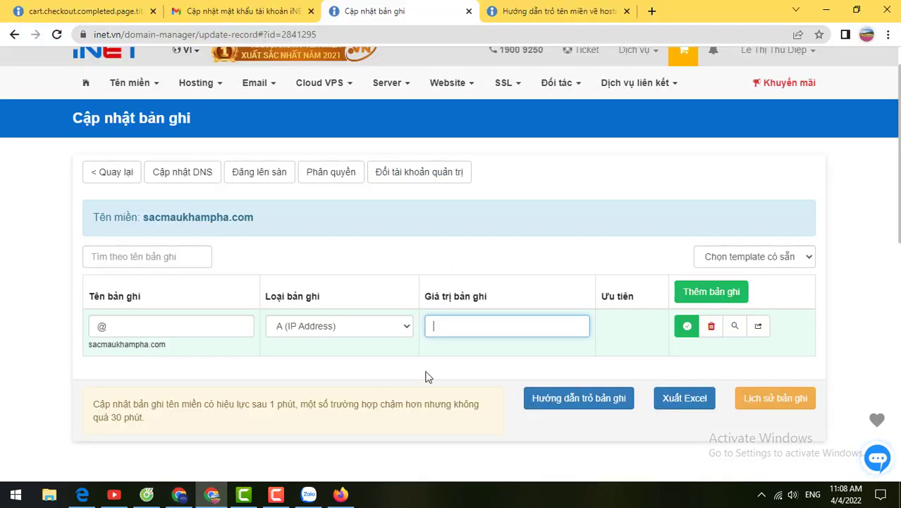
pyautogui.hotkey('ctrl', 'v')
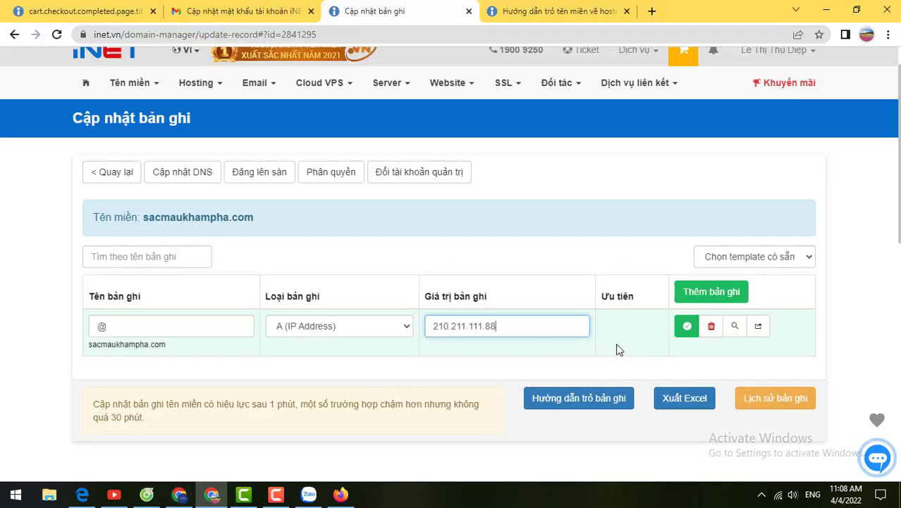
pyautogui.click(683, 333)
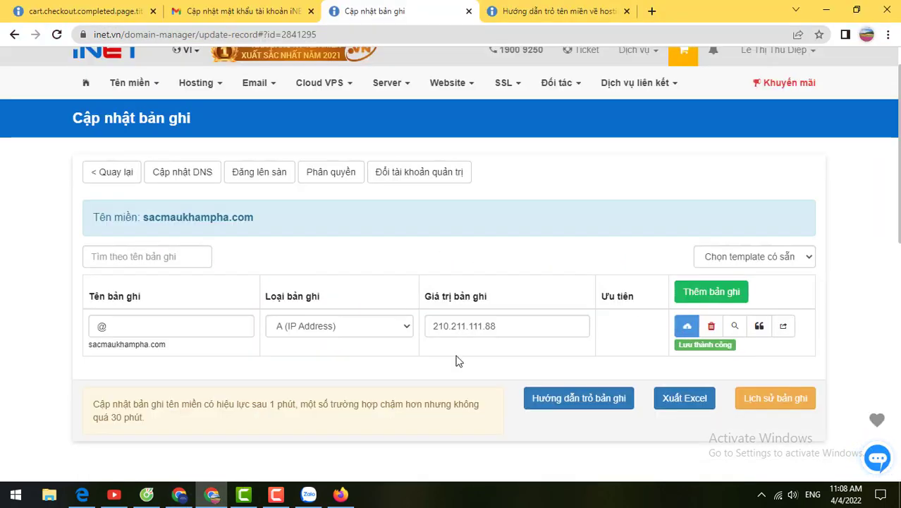
# - Add a second record named www with the type CNAME (Alias)
pyautogui.click(733, 292)
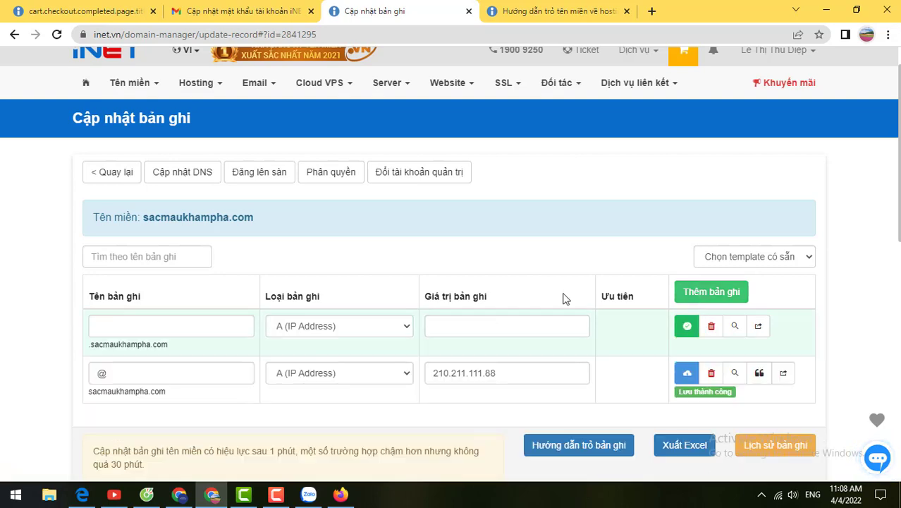
pyautogui.click(136, 323)
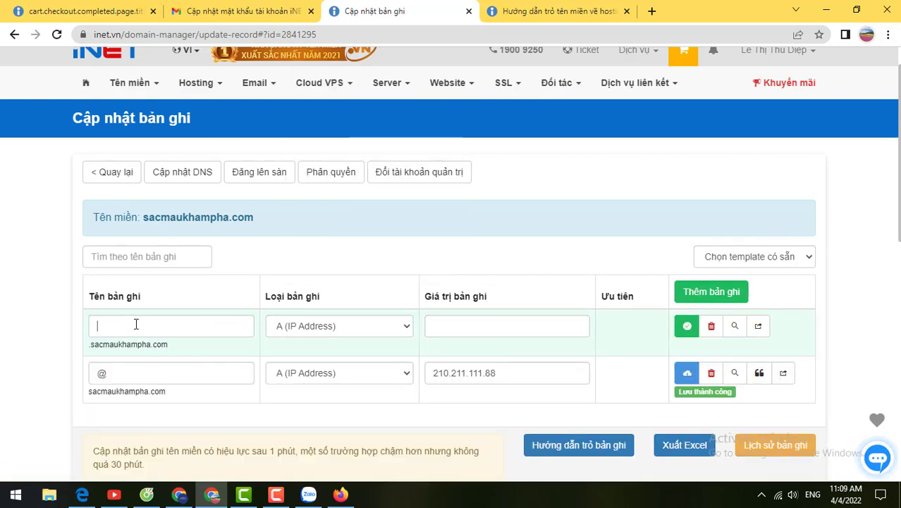
pyautogui.write('wwww')
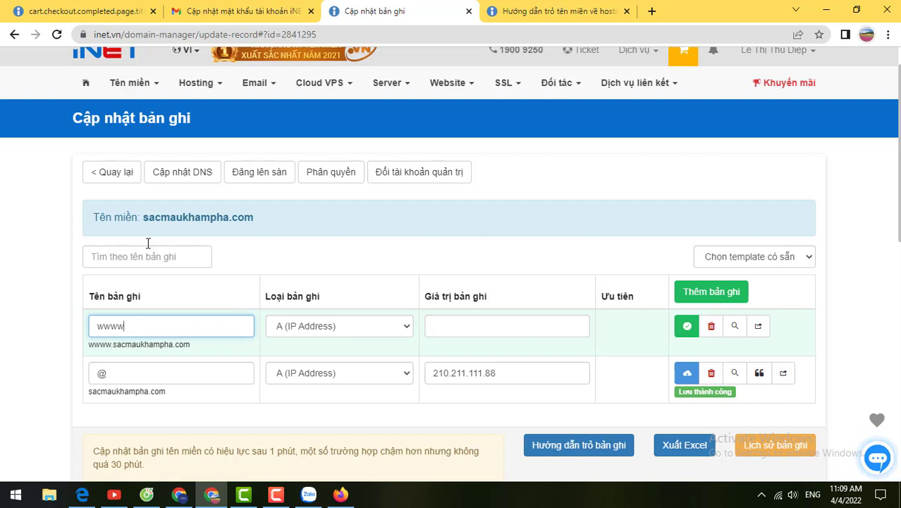
pyautogui.press('BackSpace')
pyautogui.click(295, 328)
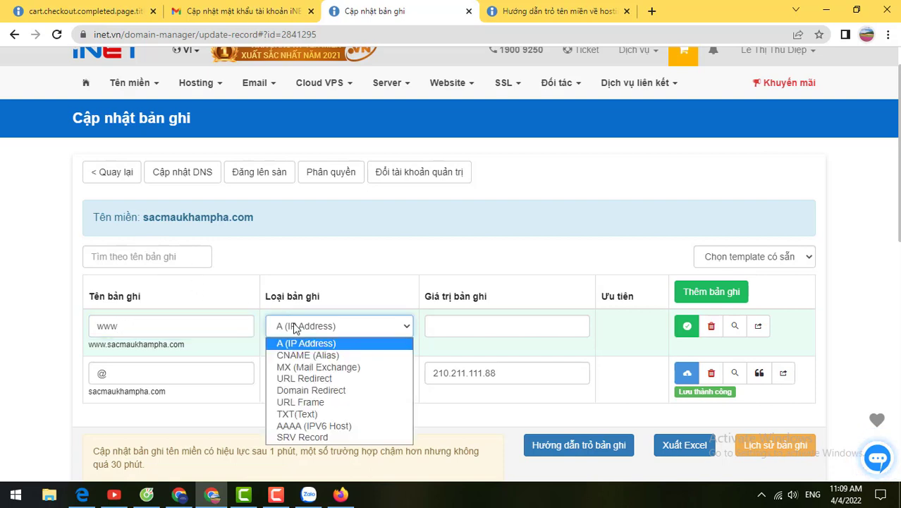
pyautogui.click(309, 356)
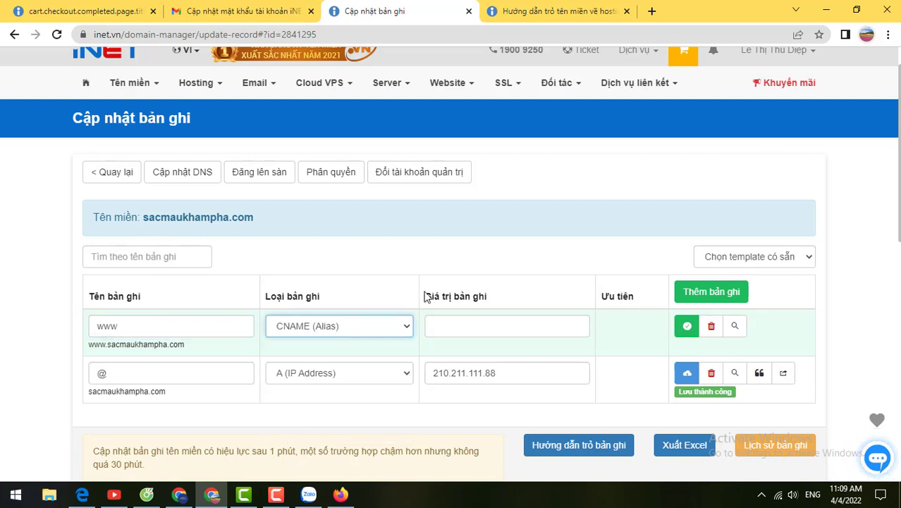
# - Set the www record's value to sacmaukhampha.com and save the record
pyautogui.click(482, 326)
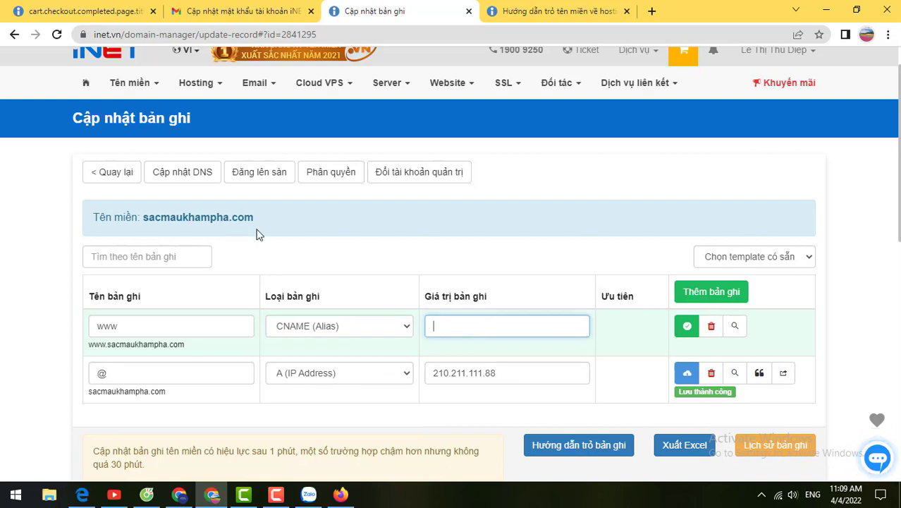
pyautogui.moveTo(253, 218); pyautogui.dragTo(154, 213)
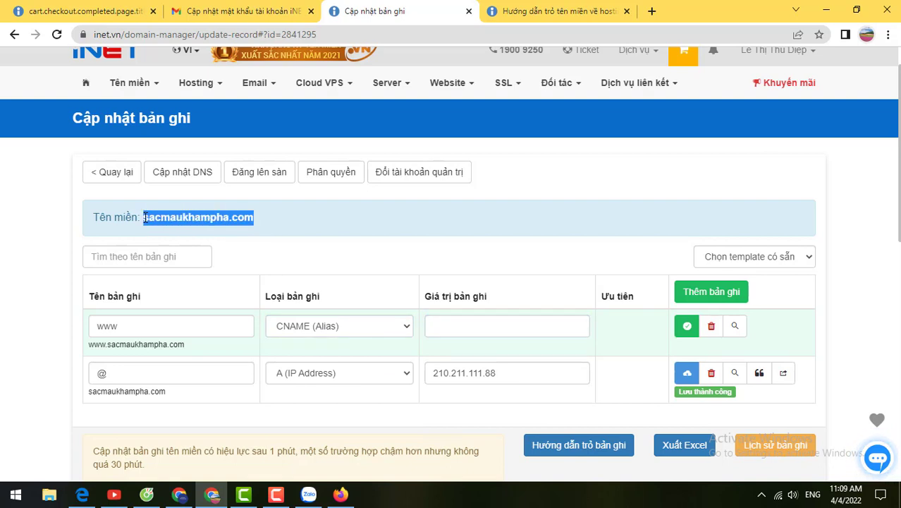
pyautogui.click(456, 329)
pyautogui.write('sacmaukhampha.com')
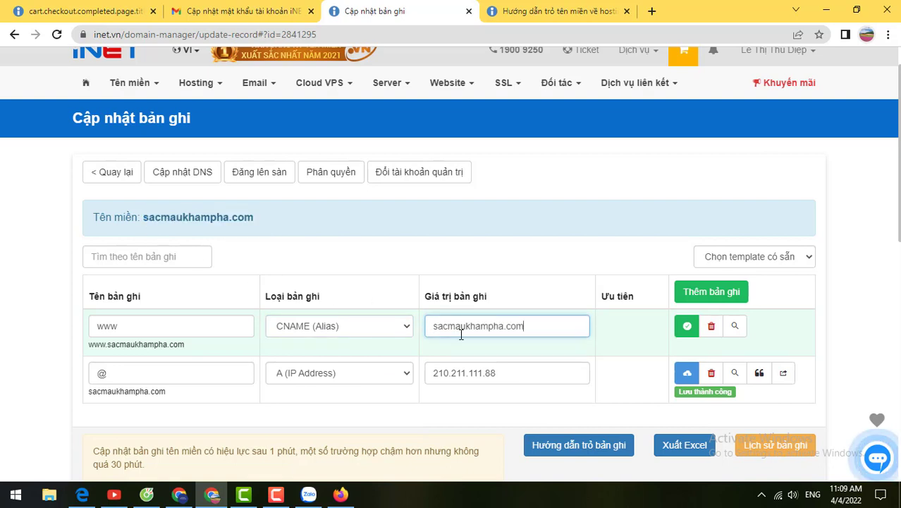
pyautogui.click(686, 327)
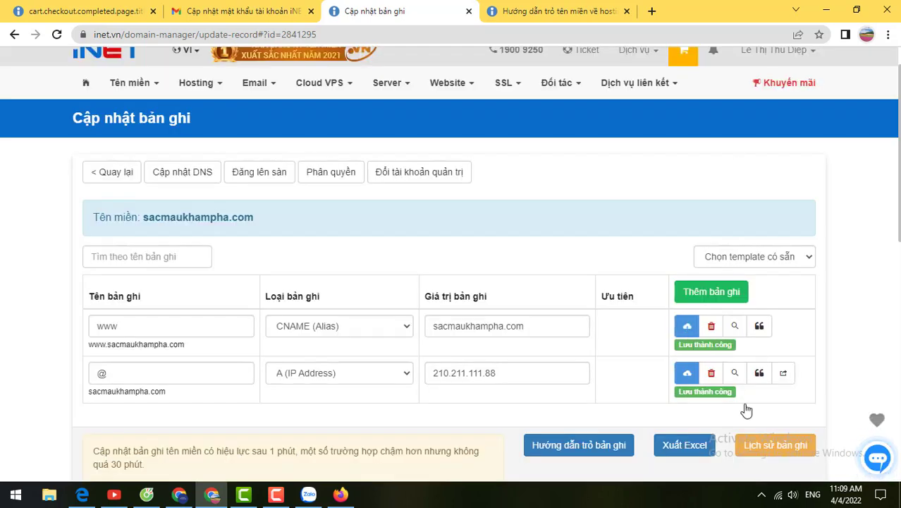
# - View the account information page (Thông tin tài khoản), and go to the service list (Danh sách dịch vụ)
pyautogui.scroll(1, 397, 328)
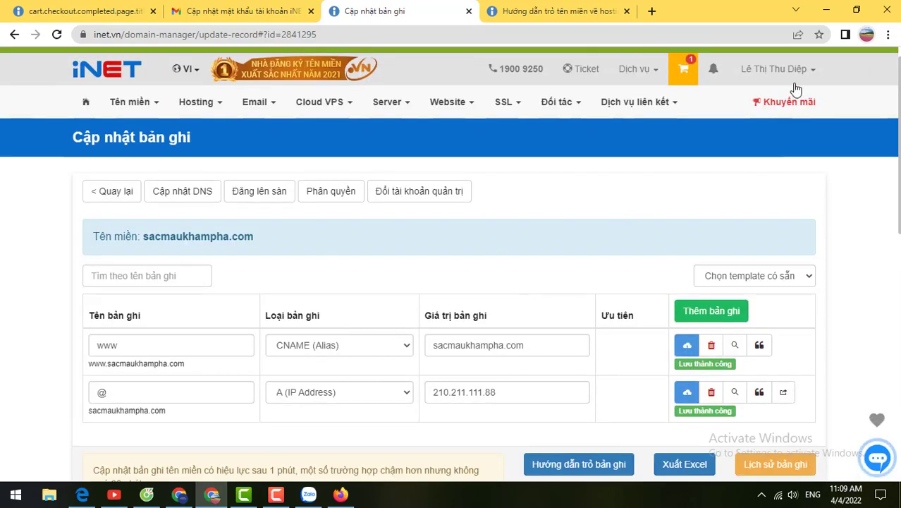
pyautogui.moveTo(793, 79)
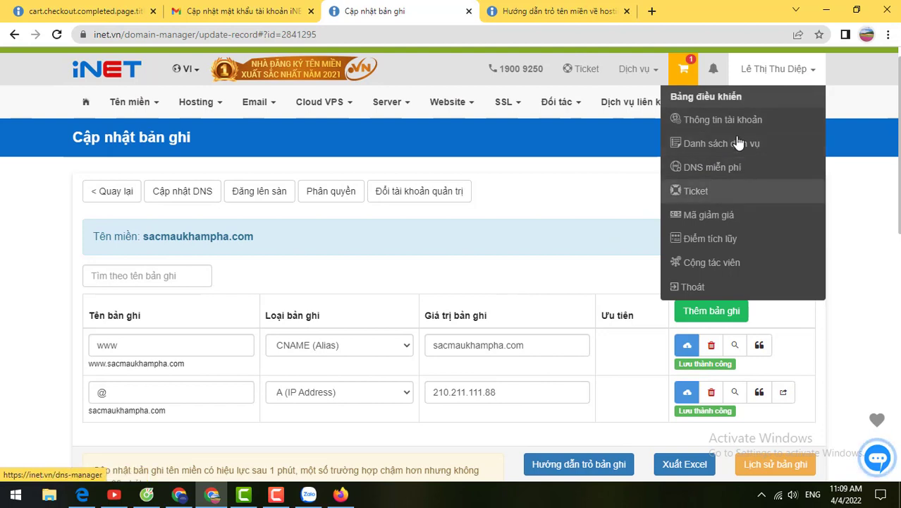
pyautogui.click(722, 121)
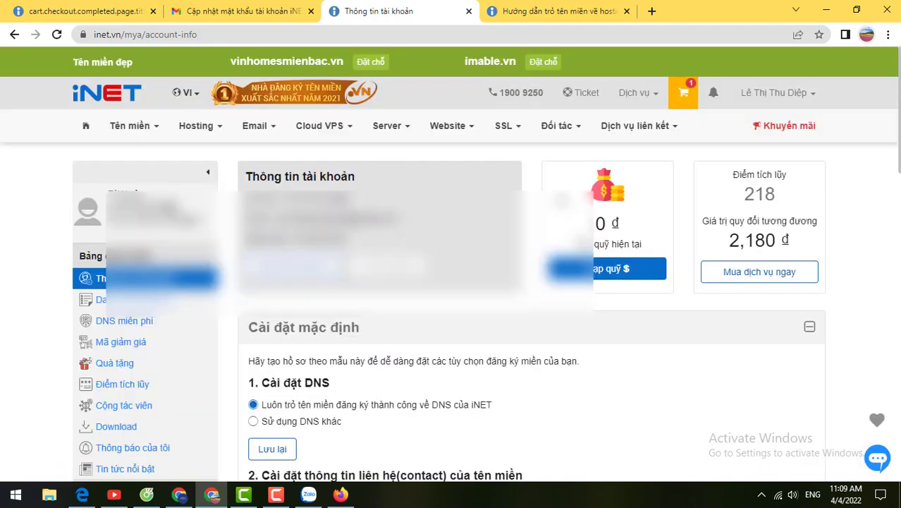
pyautogui.click(791, 92)
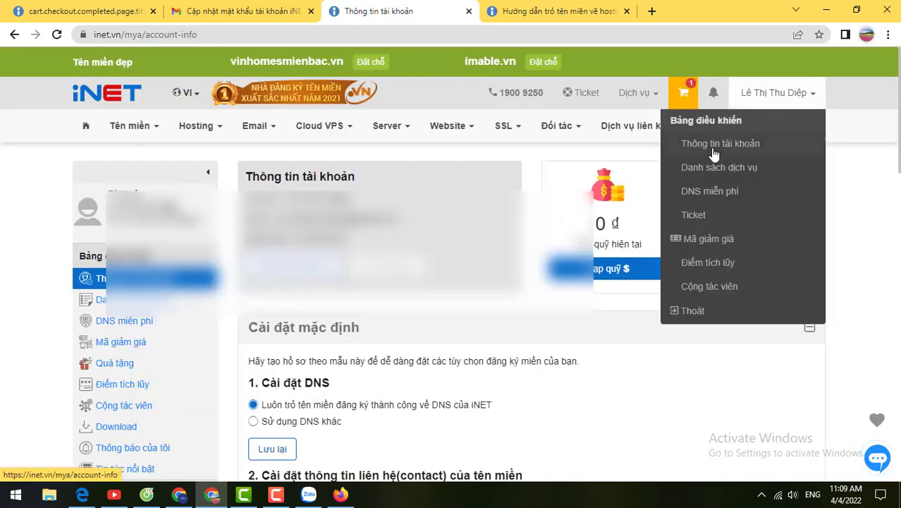
pyautogui.click(718, 171)
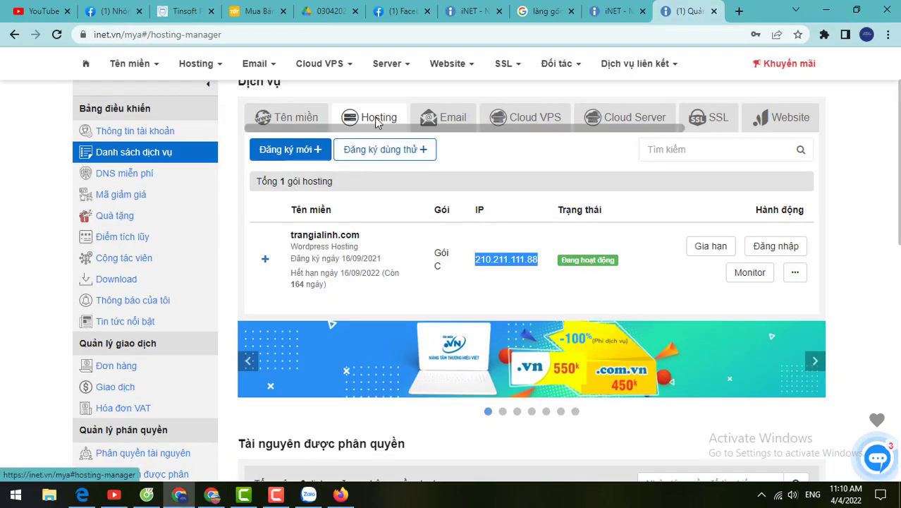
# - Log in to the trangialinh.com hosting's cPanel from the other profile's Hosting services list
pyautogui.click(296, 121)
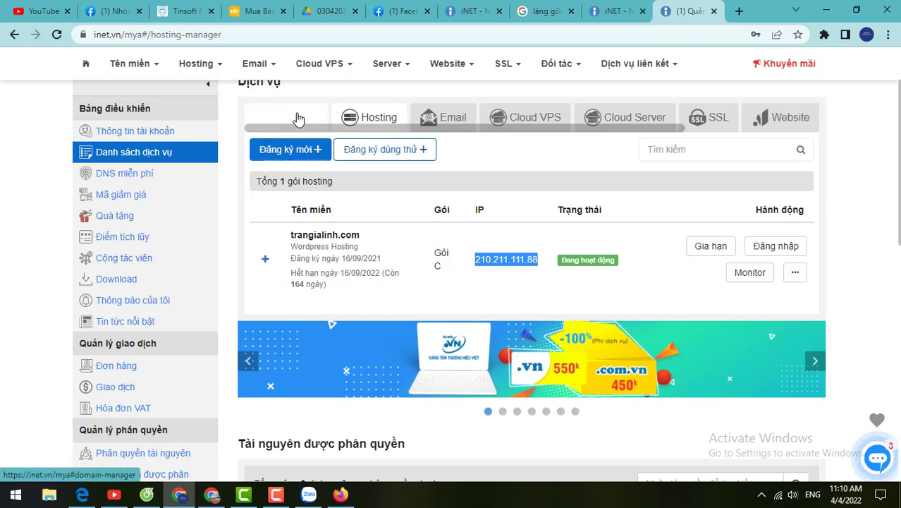
pyautogui.click(387, 125)
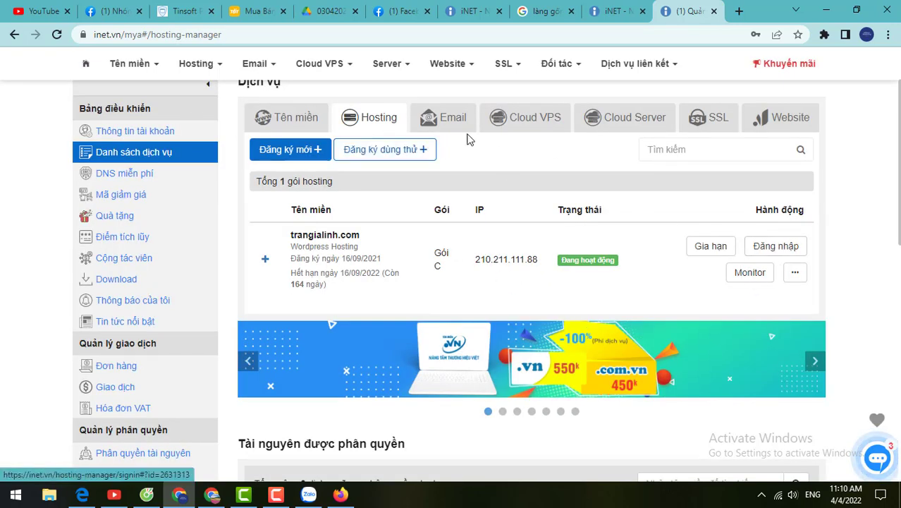
pyautogui.click(788, 252)
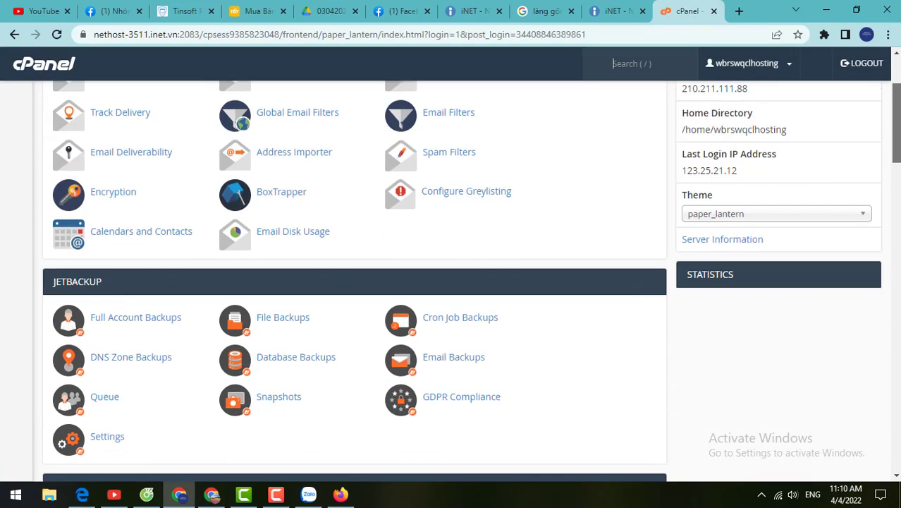
# - Open the Addon Domains page from the Domains section and go to the new domain name field
pyautogui.scroll(-8, 353, 282)
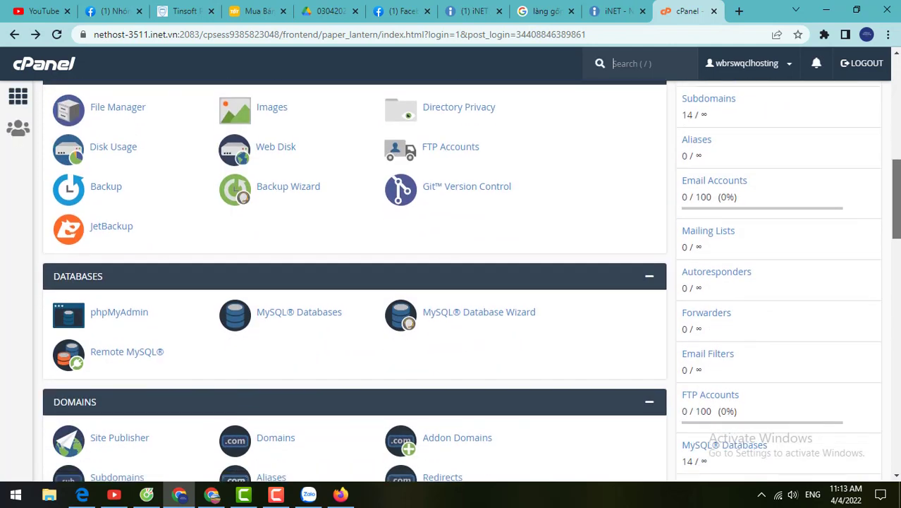
pyautogui.scroll(-3, 576, 251)
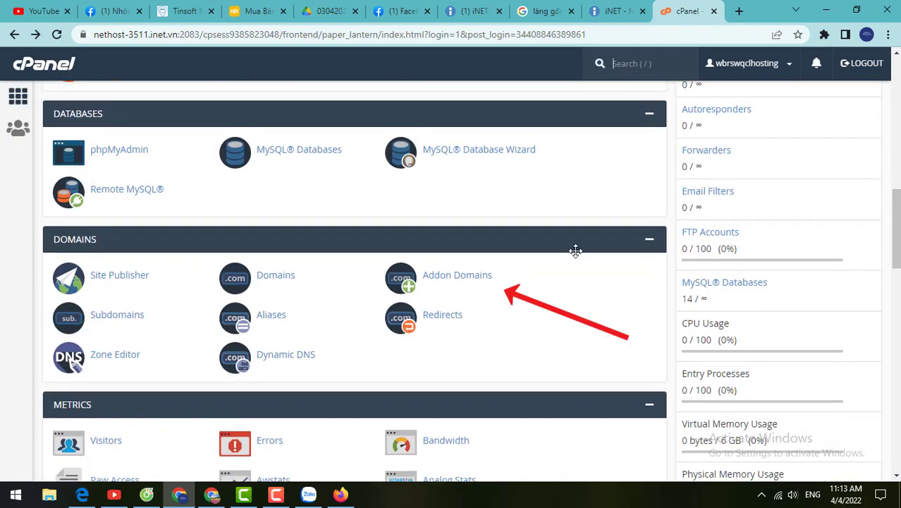
pyautogui.click(414, 289)
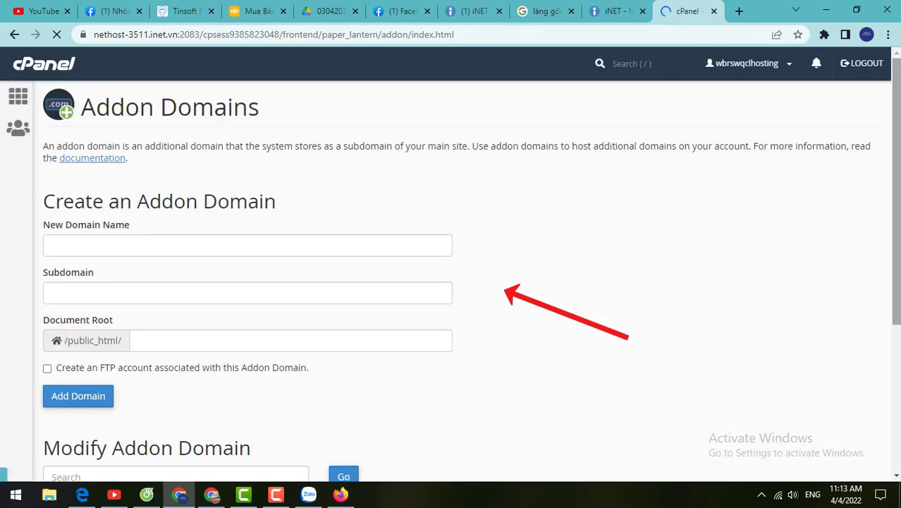
pyautogui.scroll(-1, 198, 207)
pyautogui.click(198, 207)
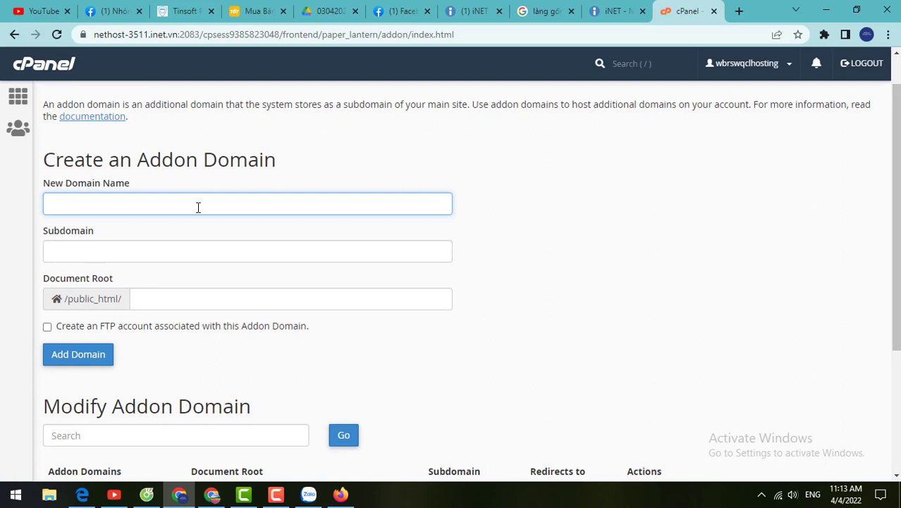
pyautogui.click(452, 368)
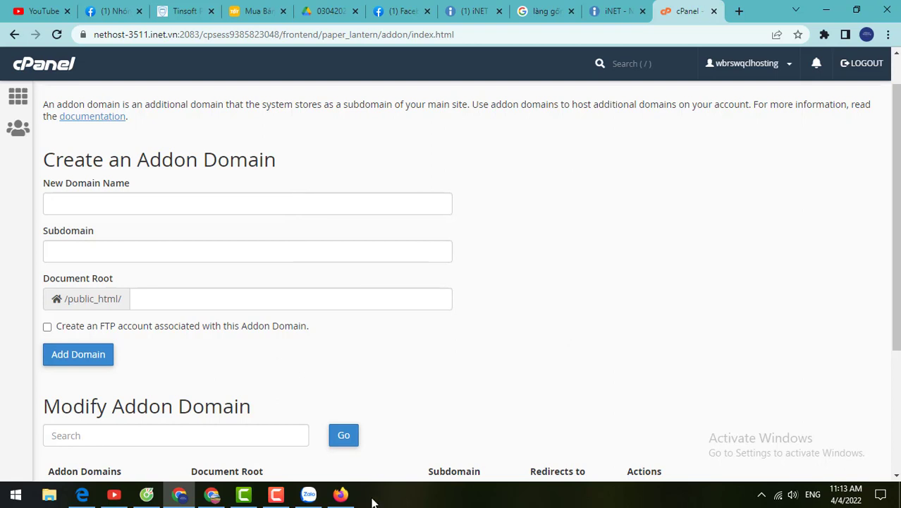
pyautogui.click(111, 198)
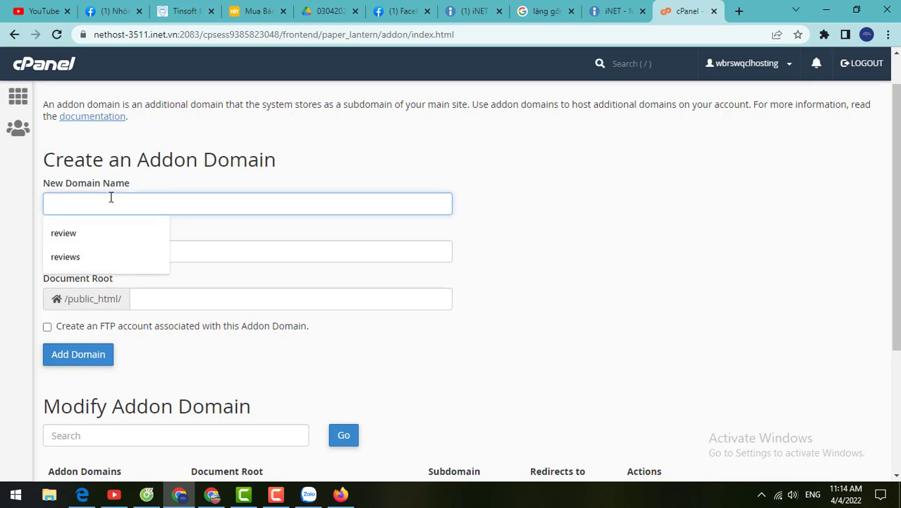
pyautogui.click(601, 256)
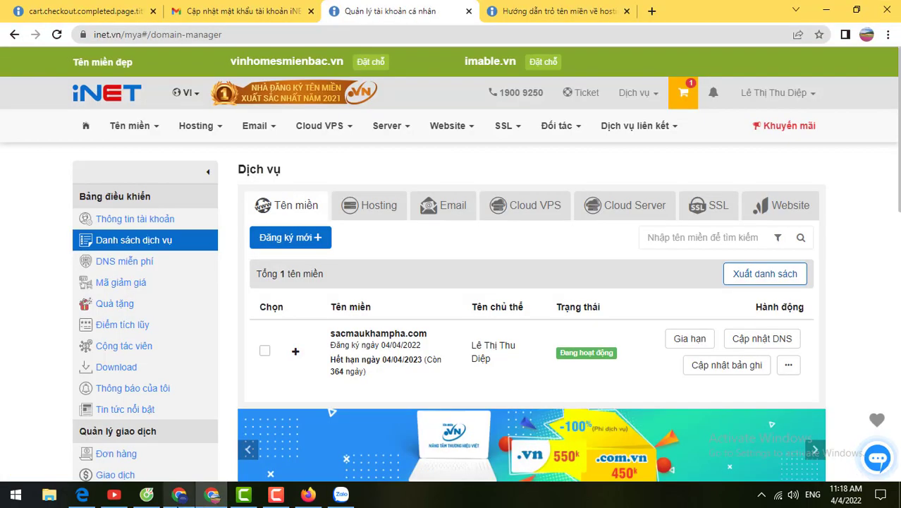
# - Copy sacmaukhampha.com from the iNET domain list in the other Chrome profile and create it as an addon domain in cPanel
pyautogui.moveTo(435, 340); pyautogui.dragTo(328, 334)
pyautogui.hotkey('ctrl', 'c')
pyautogui.click(179, 494)
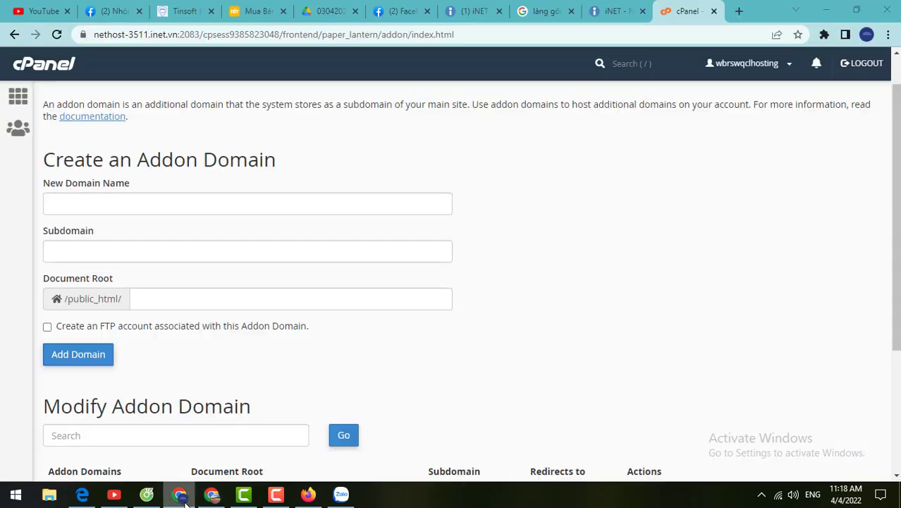
pyautogui.click(160, 204)
pyautogui.hotkey('ctrl', 'v')
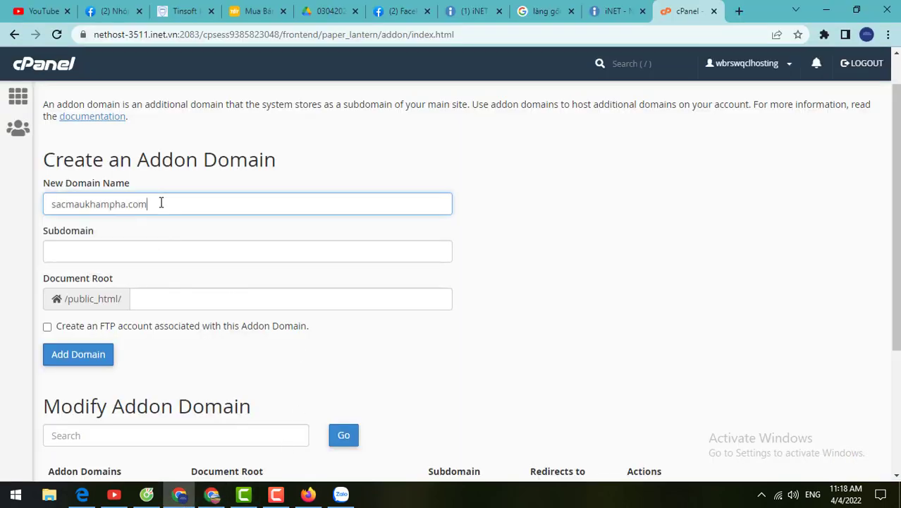
pyautogui.click(517, 244)
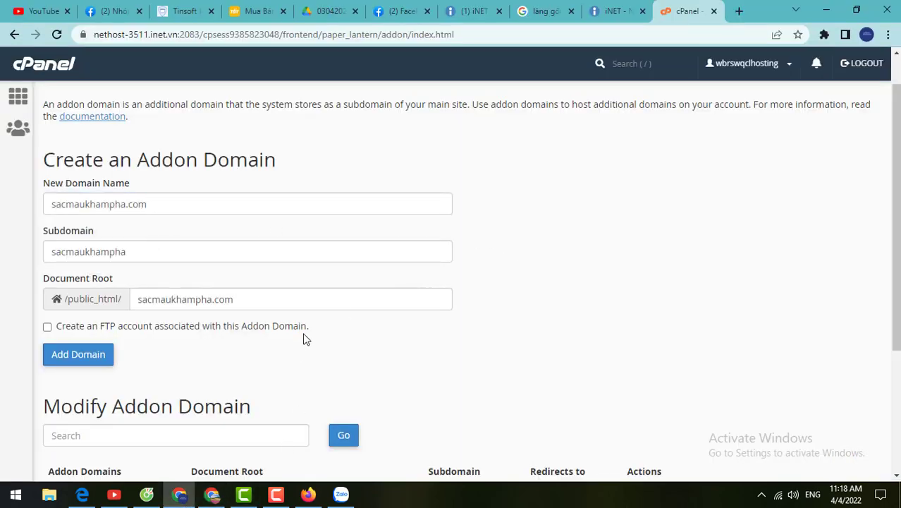
pyautogui.click(79, 354)
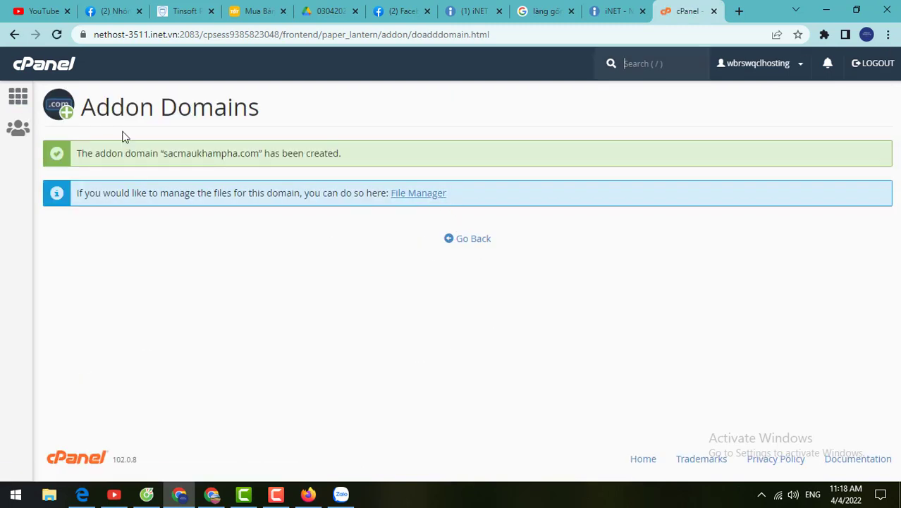
# - Return to the cPanel home page and open the installation form for WordPress in Softaculous
pyautogui.click(19, 96)
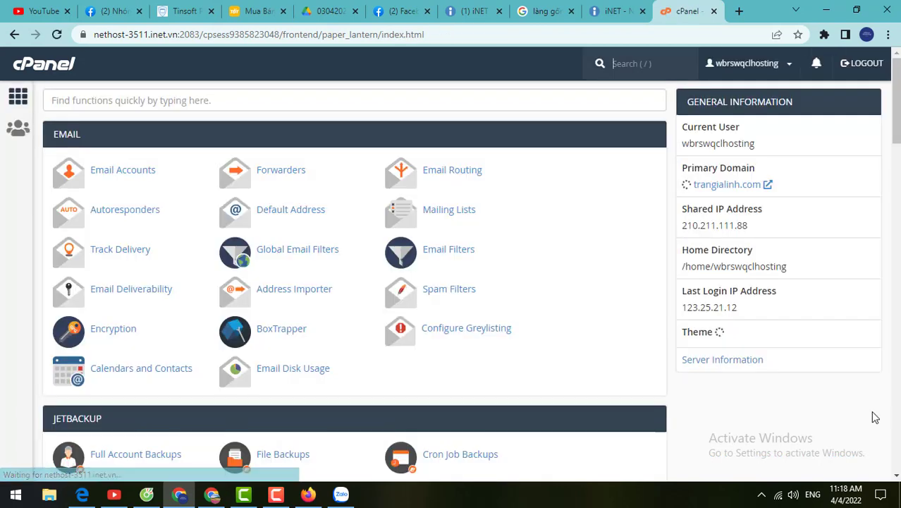
pyautogui.scroll(-6, 874, 417)
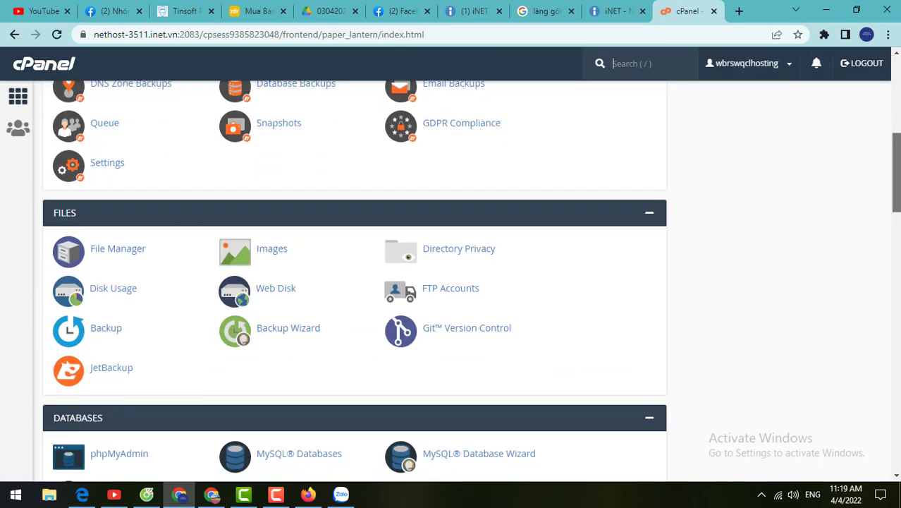
pyautogui.scroll(-12, 90, 338)
pyautogui.click(86, 338)
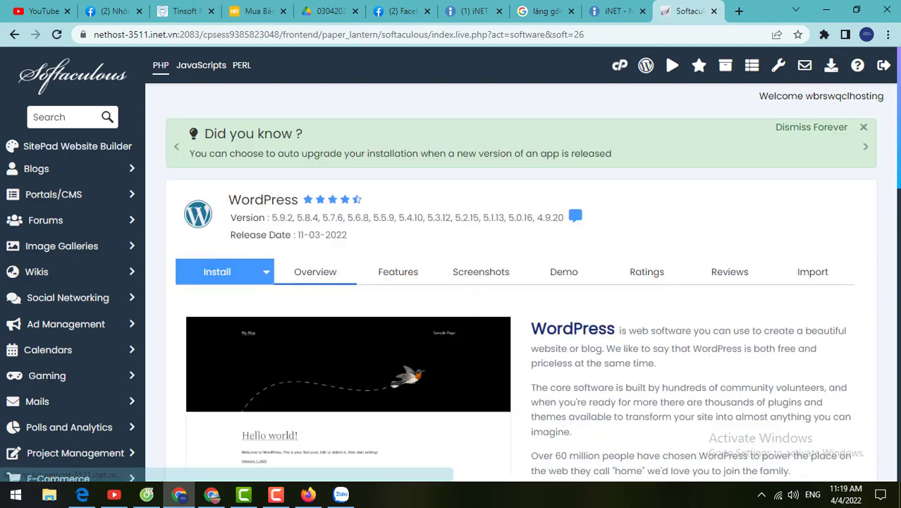
pyautogui.scroll(-3, 377, 358)
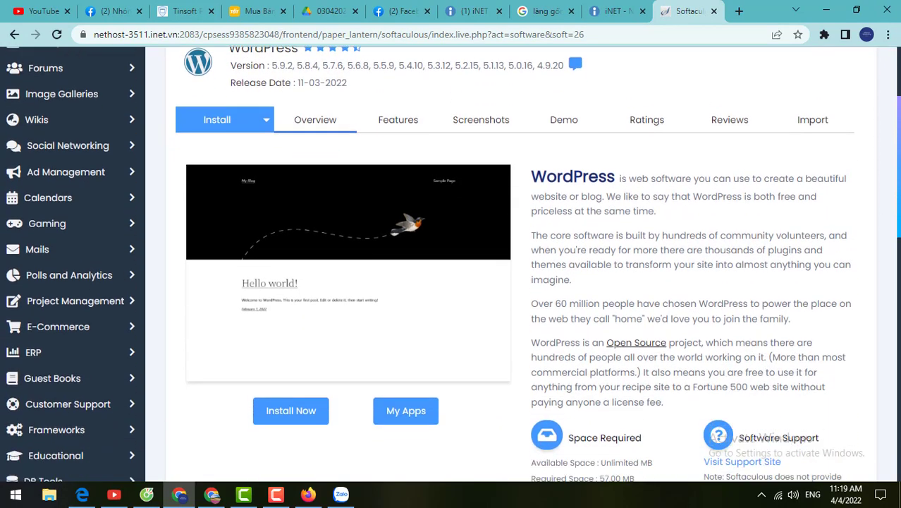
pyautogui.click(271, 342)
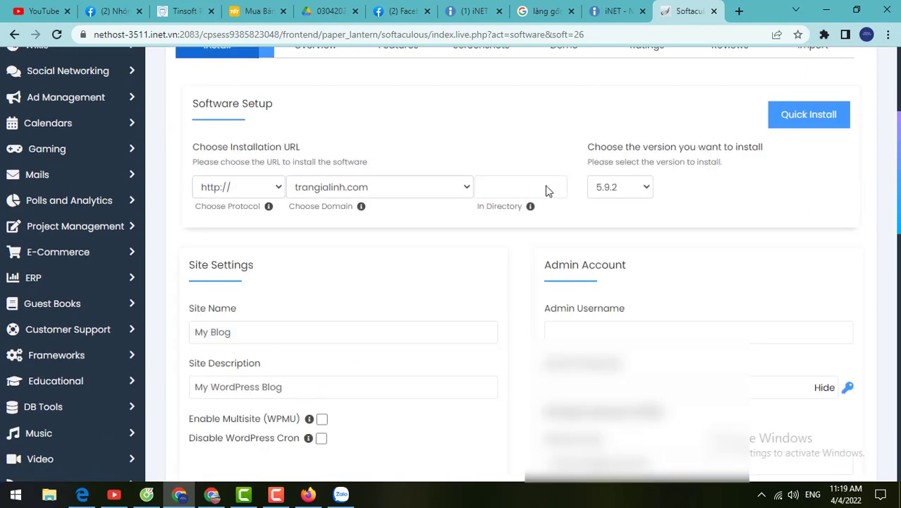
pyautogui.click(274, 193)
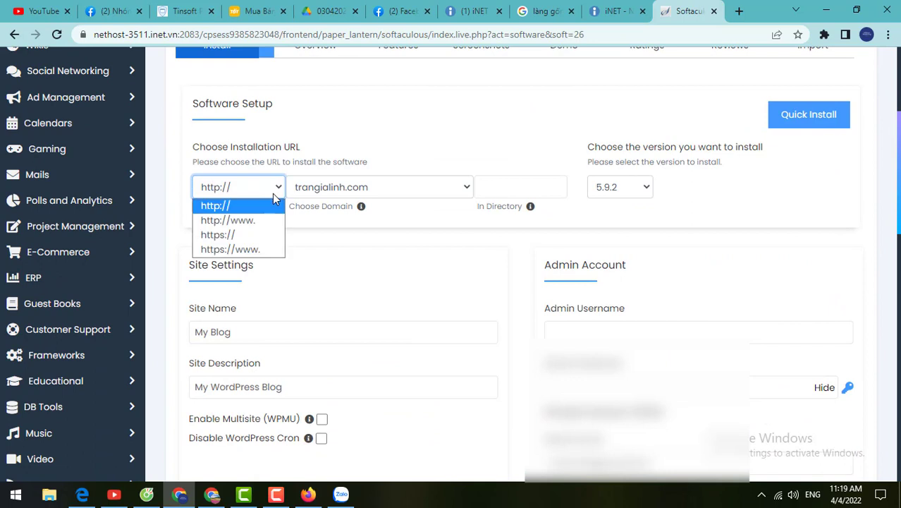
pyautogui.click(256, 234)
pyautogui.click(461, 187)
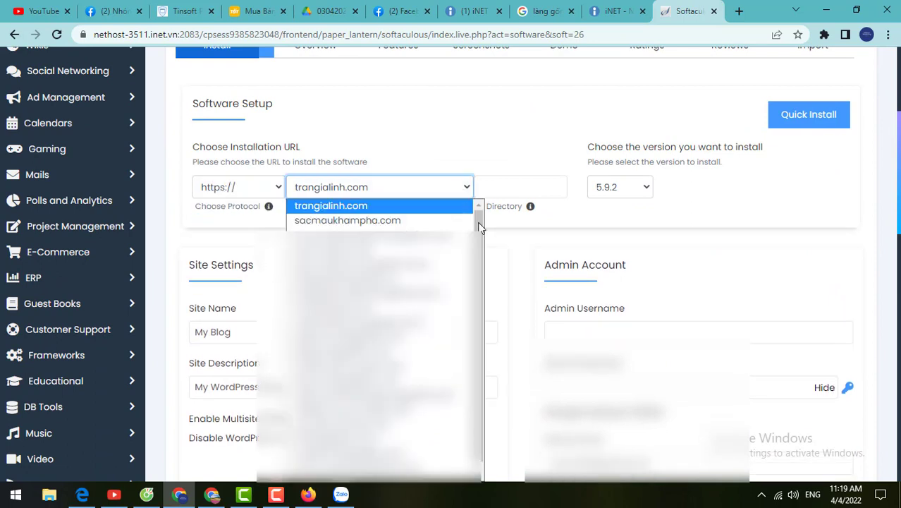
pyautogui.click(366, 219)
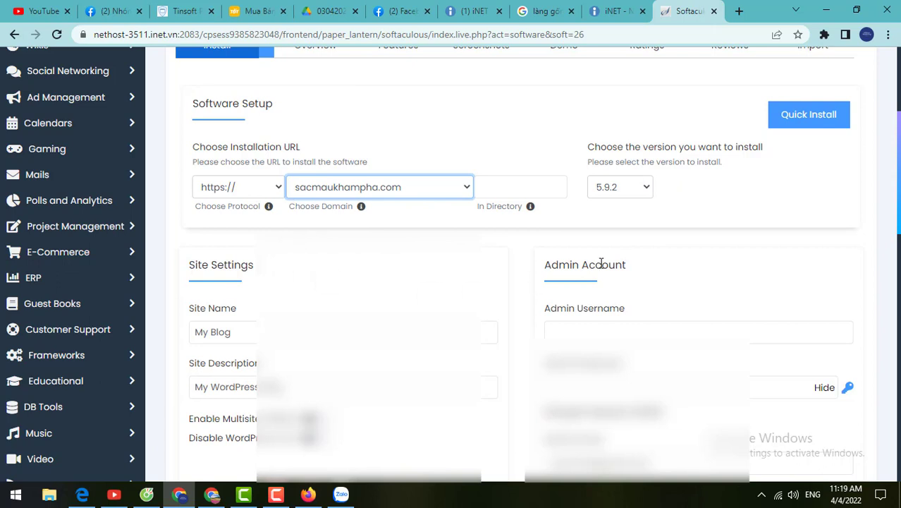
# - Enter the admin username for the WordPress admin account
pyautogui.scroll(-1, 634, 267)
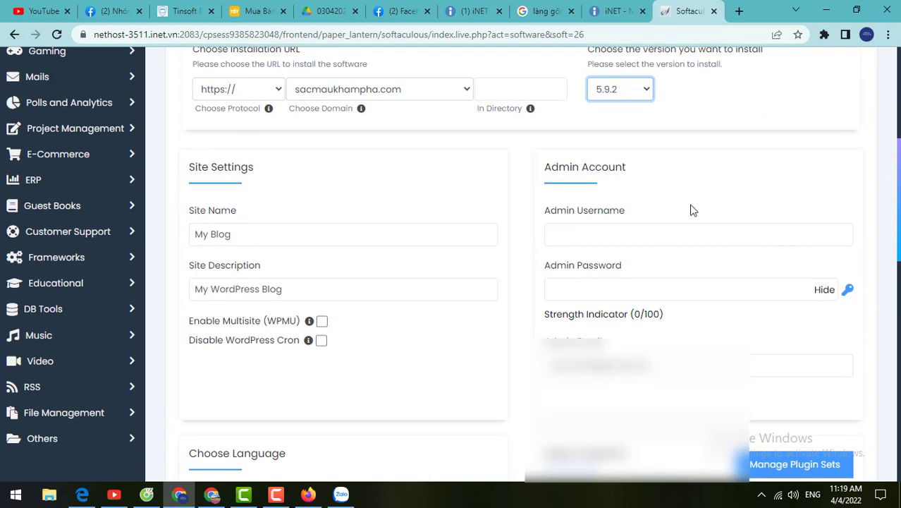
pyautogui.click(585, 235)
pyautogui.click(615, 277)
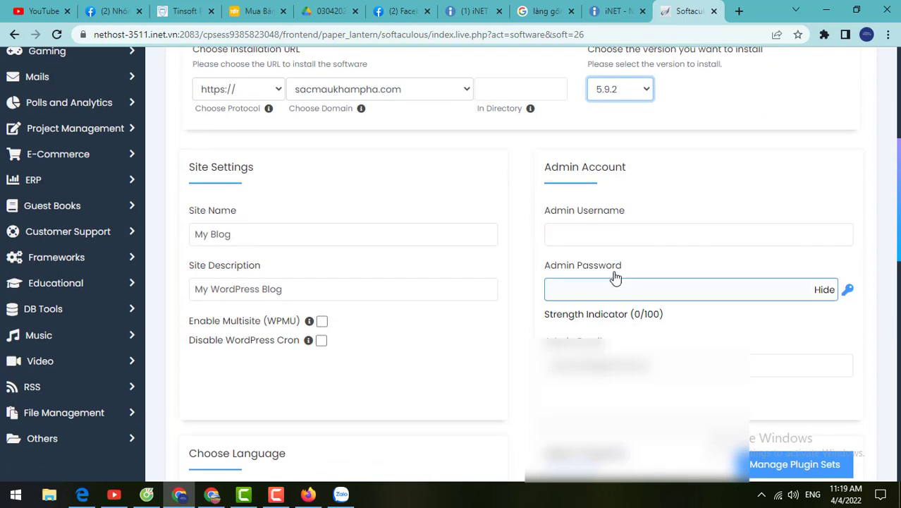
pyautogui.click(583, 235)
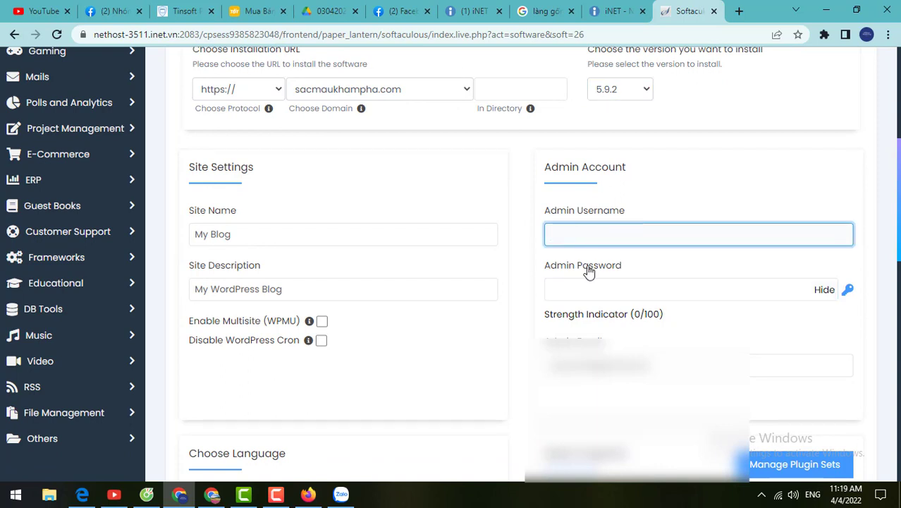
pyautogui.click(579, 283)
pyautogui.click(565, 236)
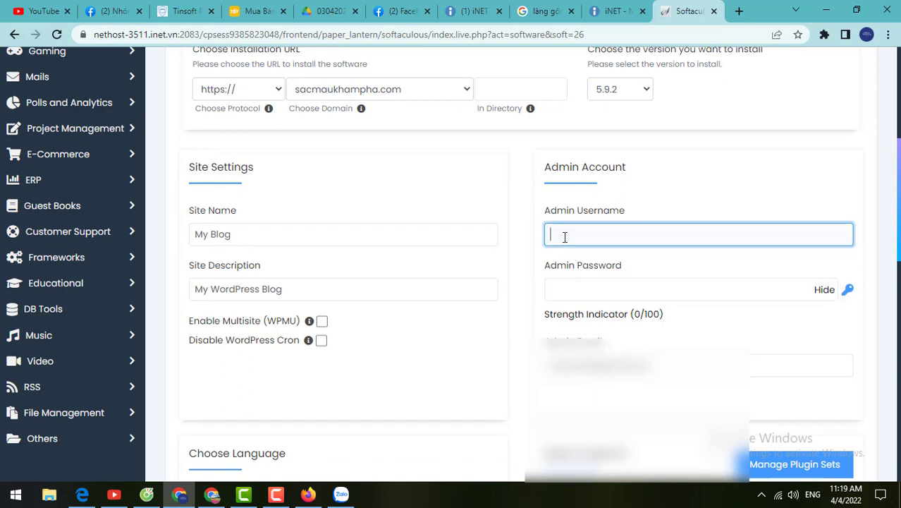
pyautogui.click(581, 286)
pyautogui.click(568, 229)
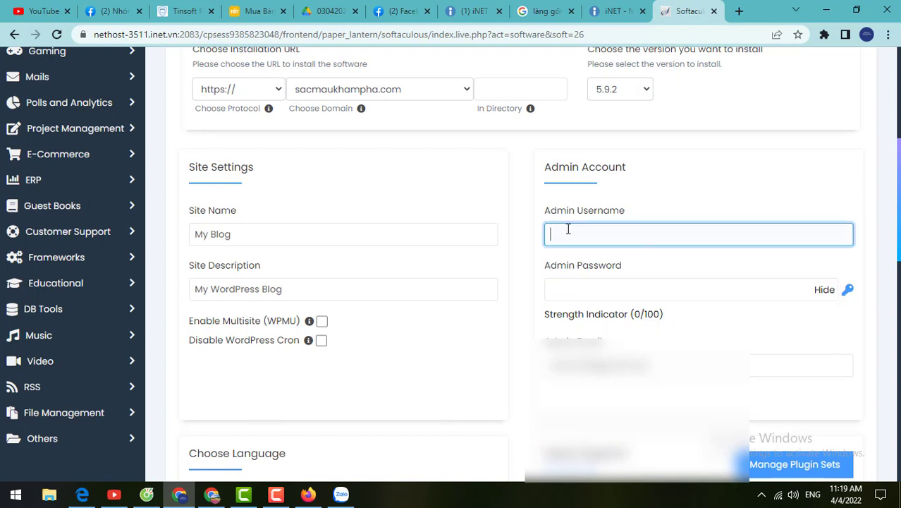
pyautogui.click(578, 288)
pyautogui.click(569, 228)
pyautogui.press('Down')
pyautogui.press('Return')
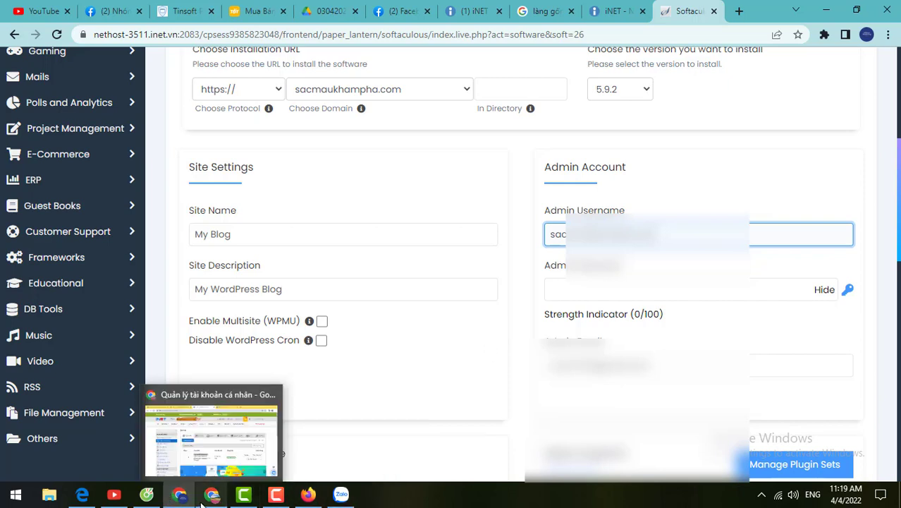
# - Enter the admin password for the WordPress admin account
pyautogui.moveTo(344, 498)
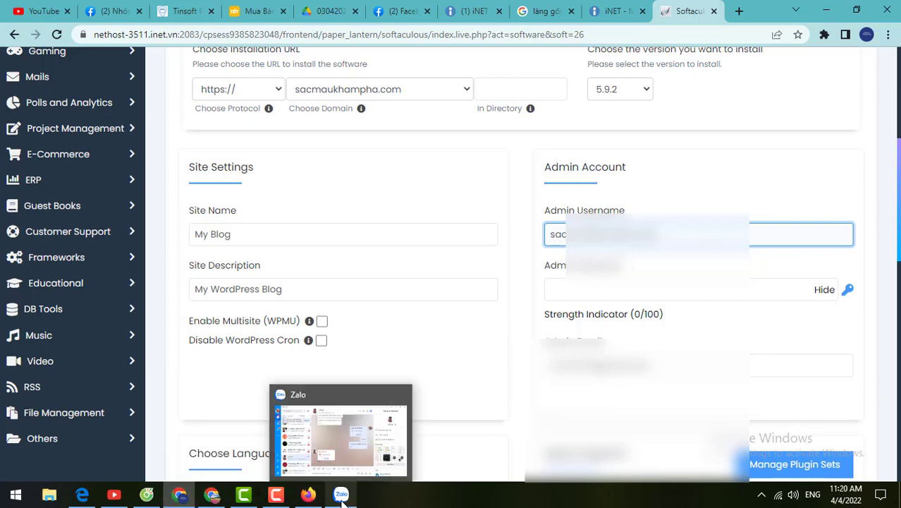
pyautogui.click(575, 290)
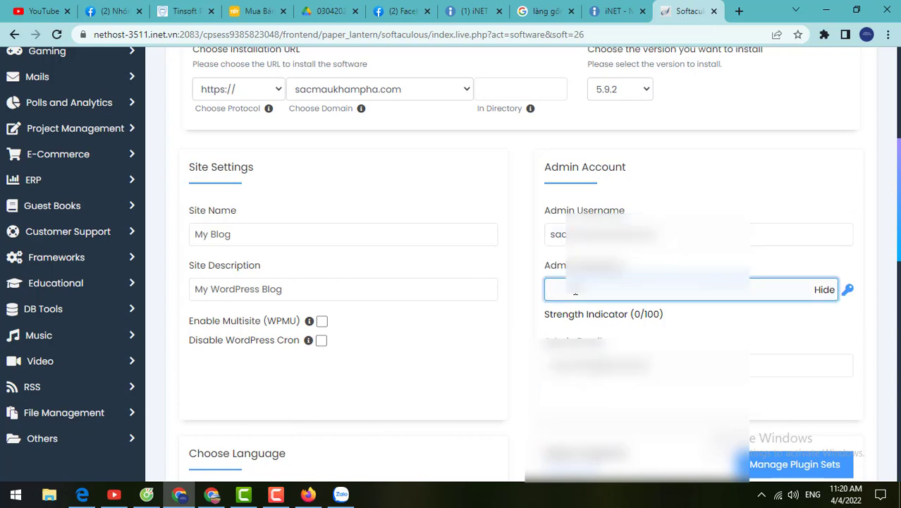
pyautogui.hotkey('ctrl', 'v')
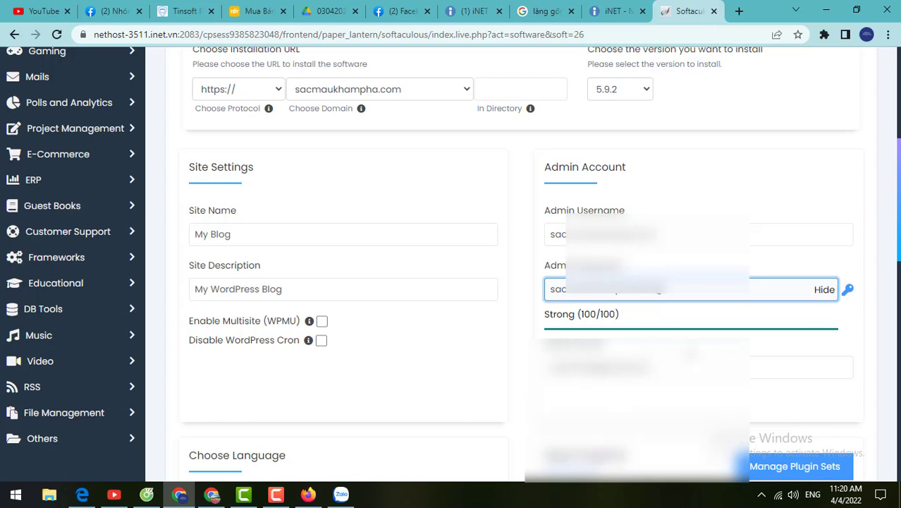
# - Set the site language to Vietnamese and install WordPress without choosing a theme
pyautogui.scroll(-3, 899, 232)
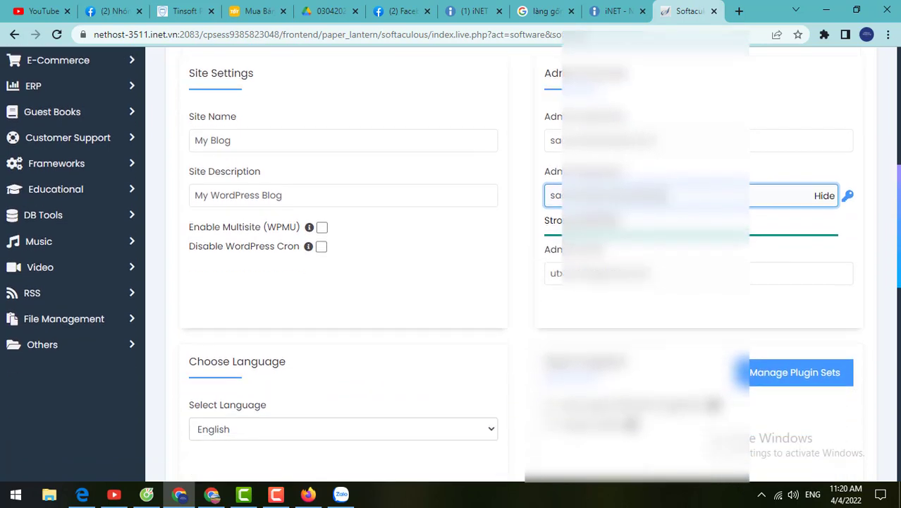
pyautogui.scroll(-2, 885, 316)
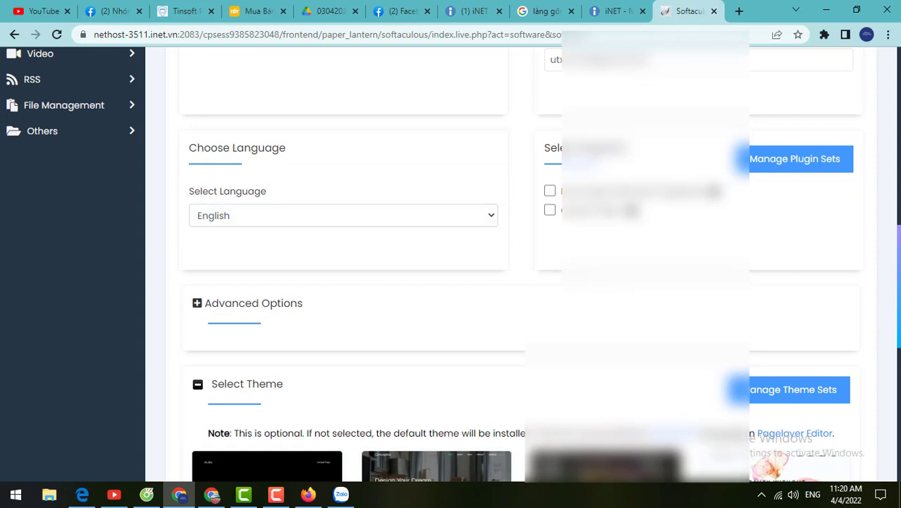
pyautogui.scroll(-1, 451, 265)
pyautogui.click(457, 160)
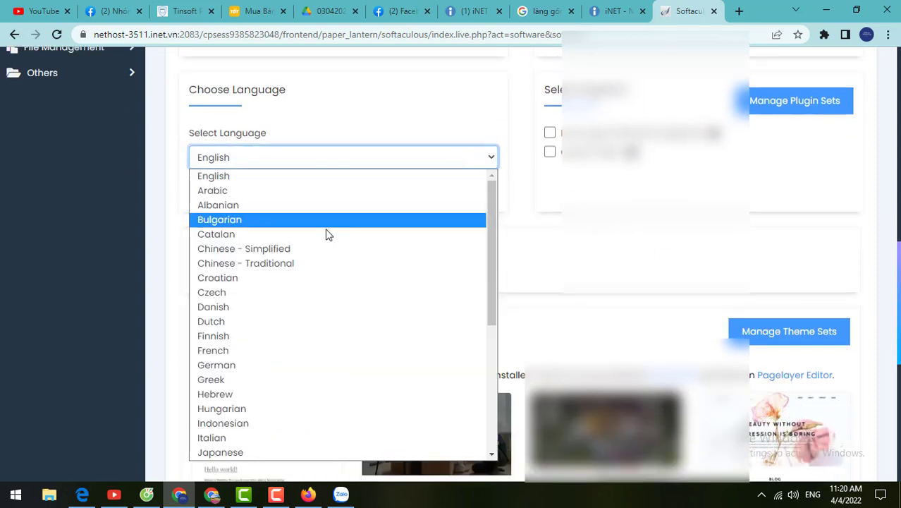
pyautogui.moveTo(490, 292); pyautogui.dragTo(501, 435)
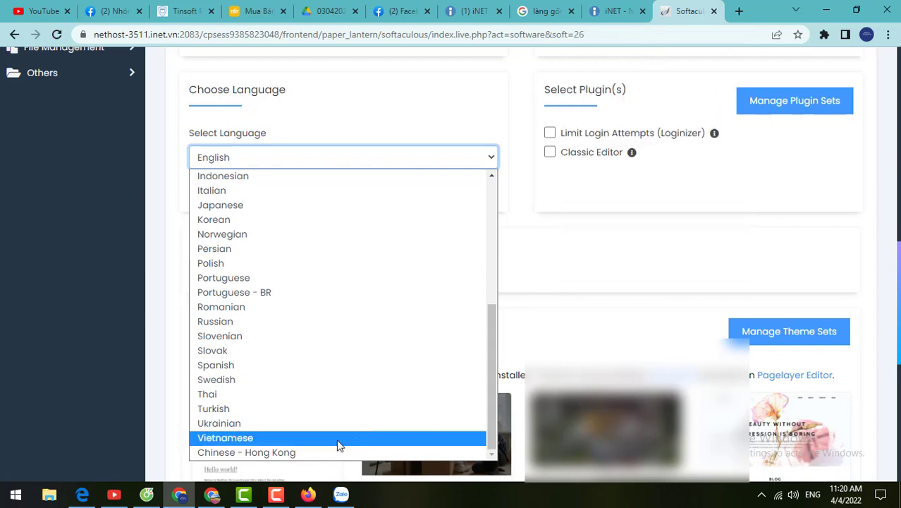
pyautogui.click(339, 439)
pyautogui.scroll(-6, 536, 300)
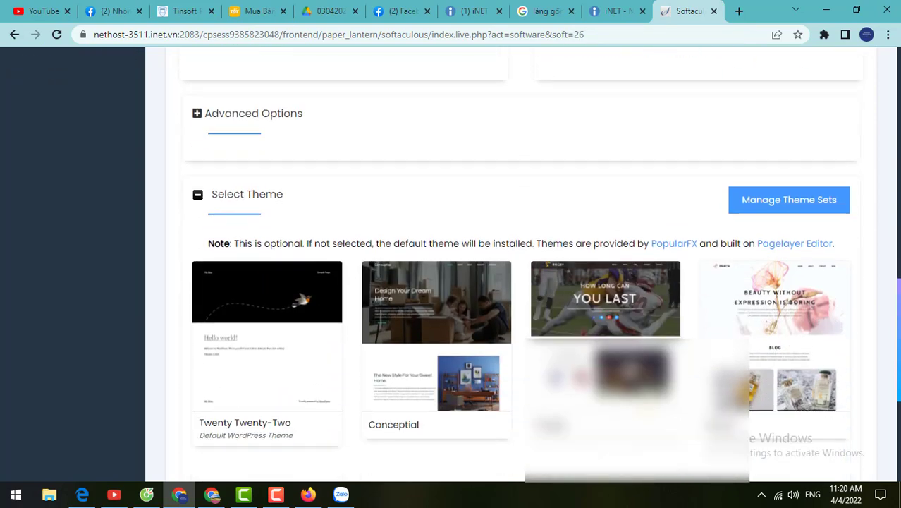
pyautogui.click(535, 299)
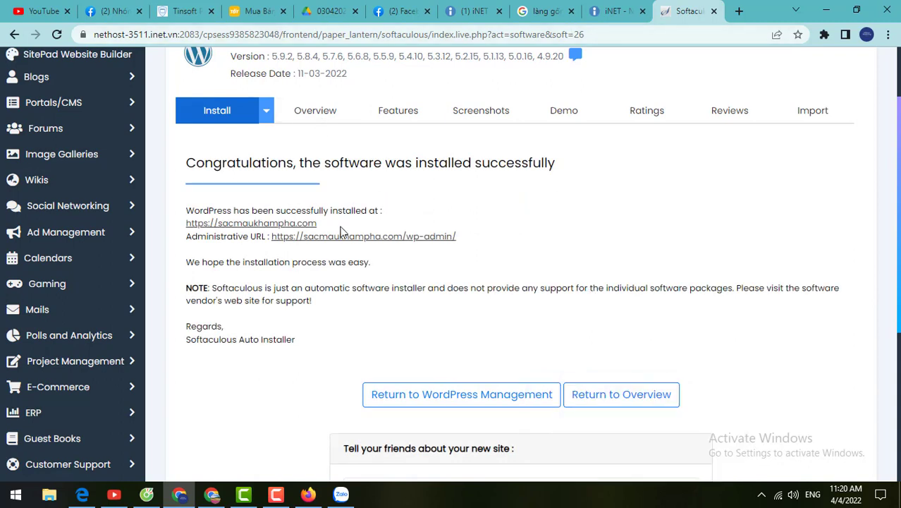
pyautogui.moveTo(317, 225); pyautogui.dragTo(188, 227)
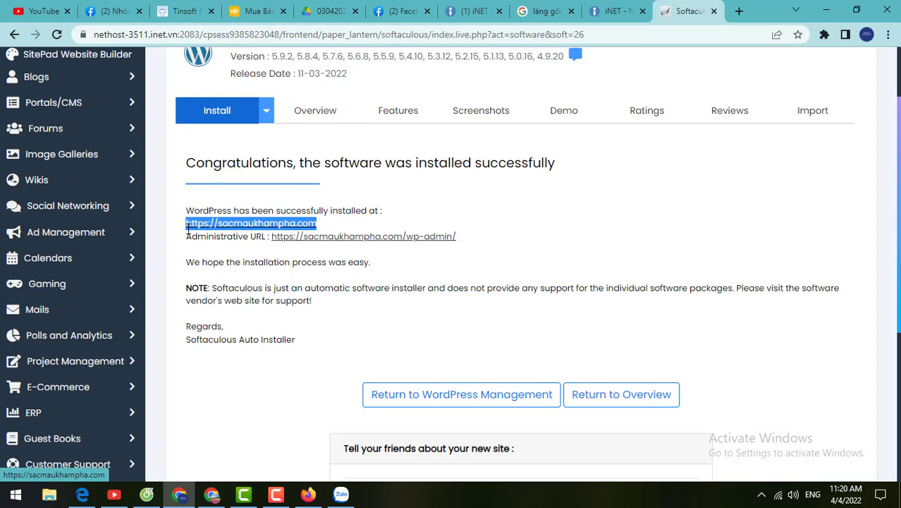
pyautogui.click(244, 224)
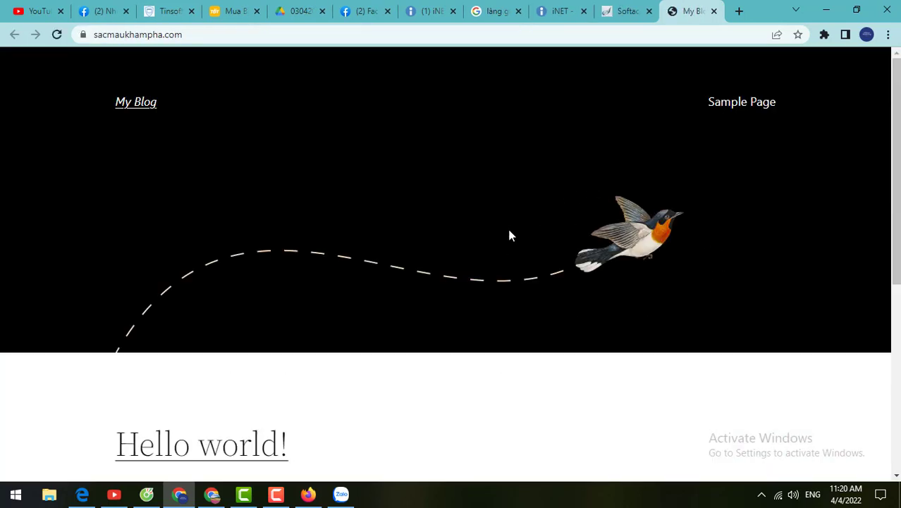
pyautogui.click(623, 14)
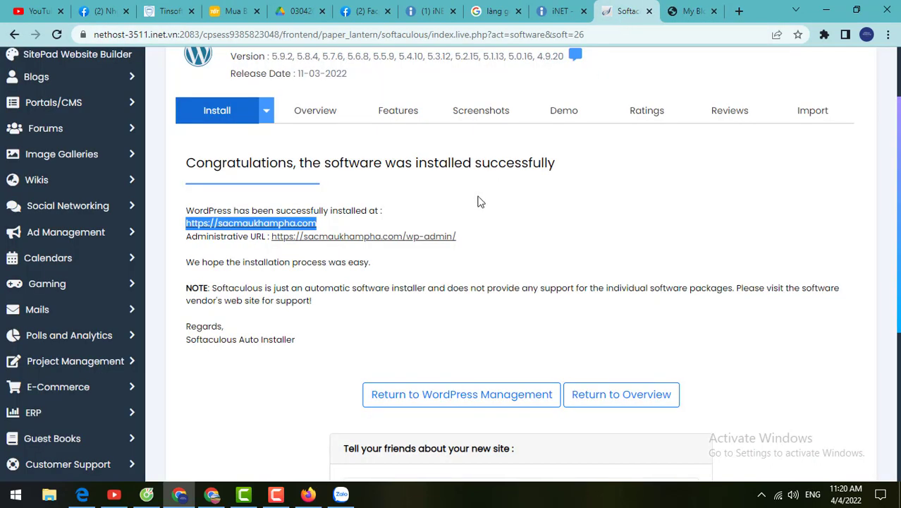
pyautogui.click(444, 241)
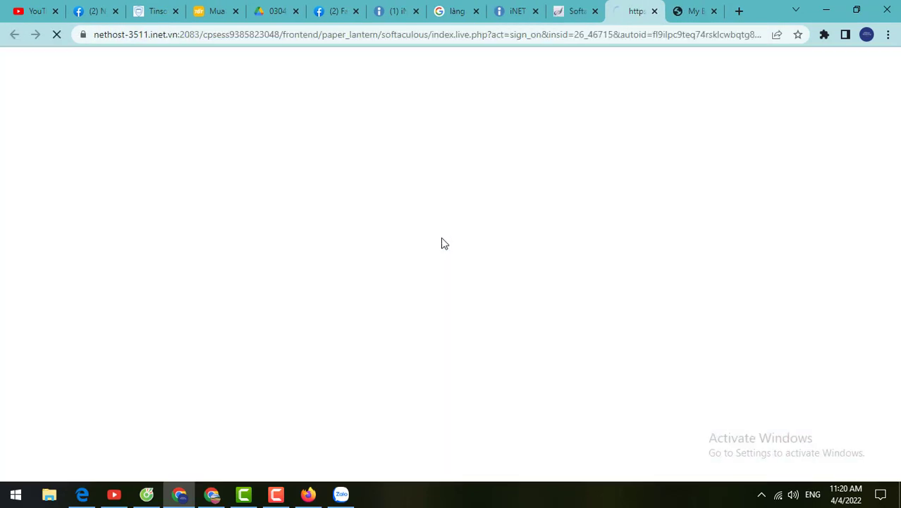